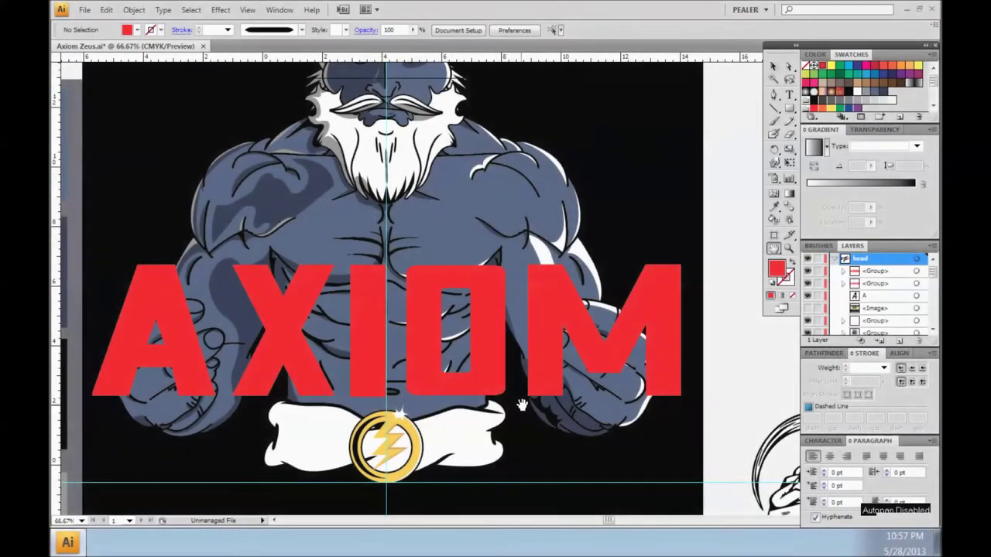
# - Apply 3D Extrude & Bevel to AXIOM with -20° X rotation and 100 pt depth
pyautogui.moveTo(521, 405); pyautogui.dragTo(514, 380)
pyautogui.click(495, 356)
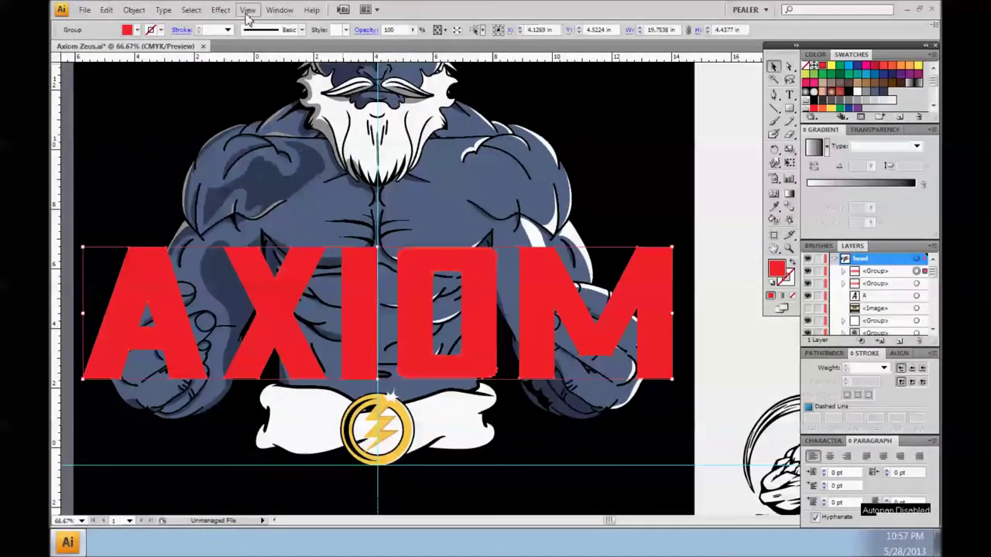
pyautogui.click(220, 9)
pyautogui.click(442, 97)
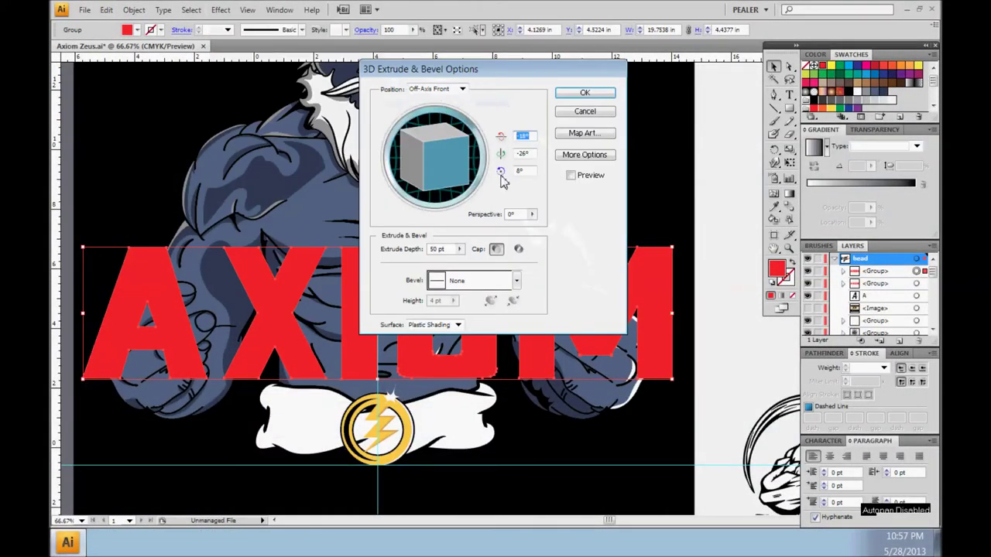
pyautogui.hotkey('shift', 'Up')
pyautogui.write('10')
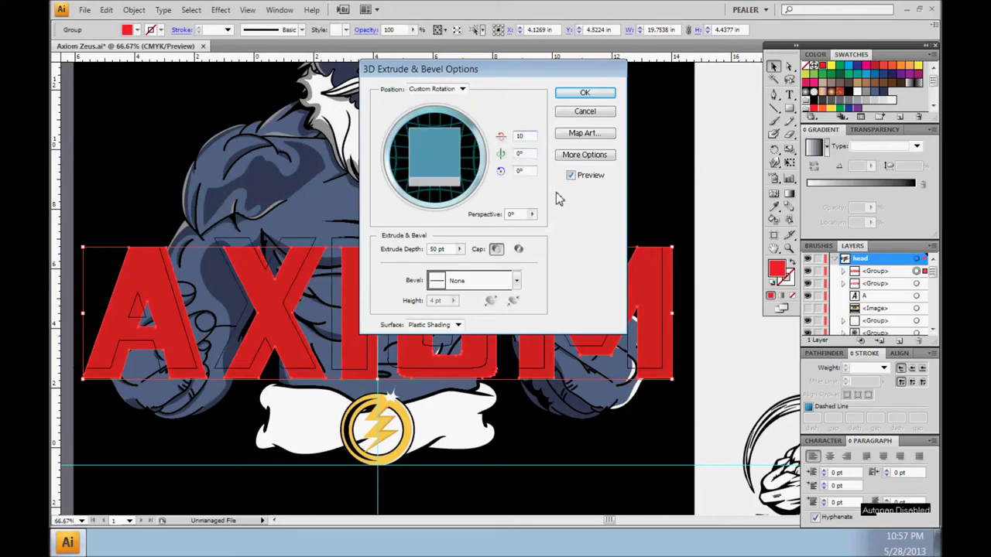
pyautogui.write('-20')
pyautogui.press('Tab')
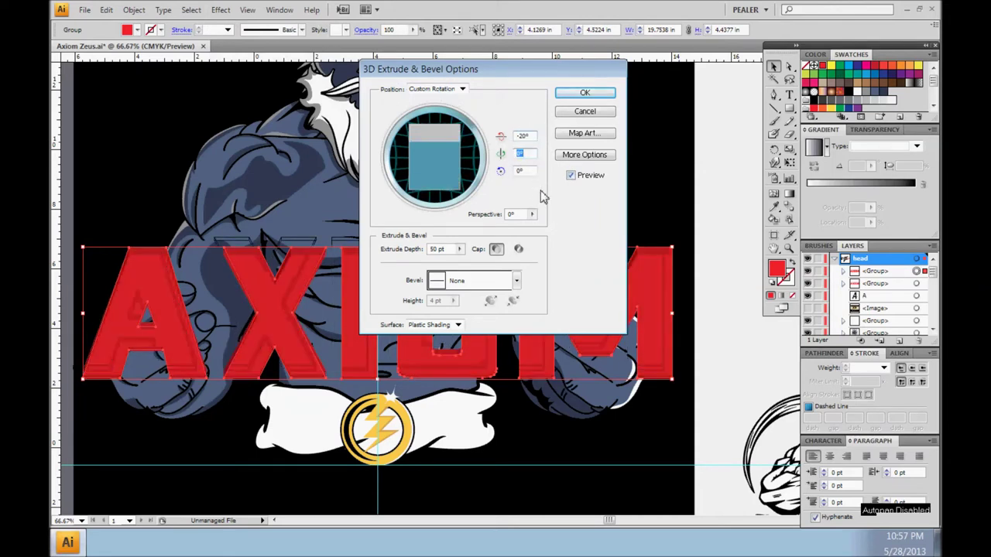
pyautogui.write('100')
pyautogui.press('Tab')
# - Try the Classic, Tall-Round and Rolling bevels, then leave the bevel at None
pyautogui.moveTo(562, 73); pyautogui.dragTo(699, 46)
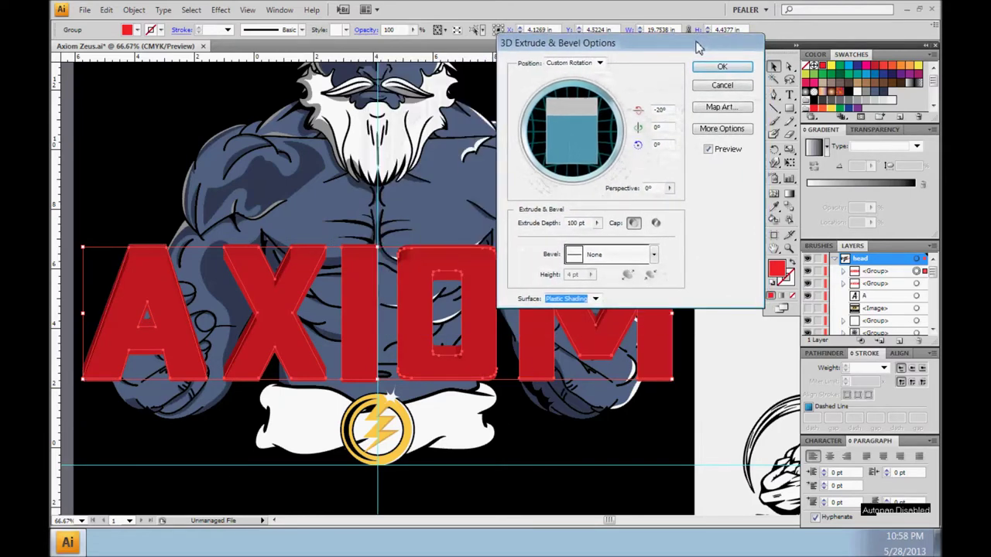
pyautogui.click(654, 254)
pyautogui.click(604, 297)
pyautogui.click(654, 254)
pyautogui.moveTo(654, 292); pyautogui.dragTo(654, 364)
pyautogui.click(604, 370)
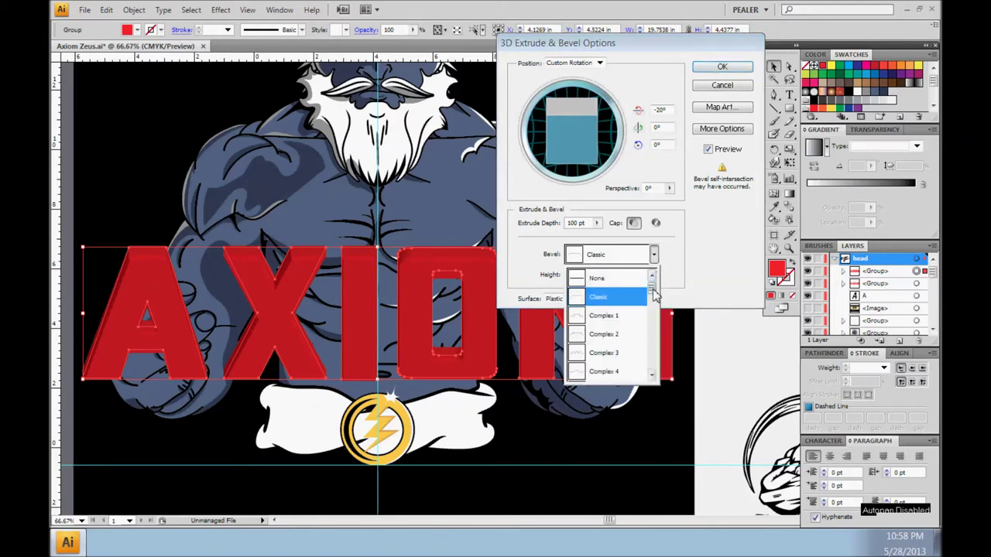
pyautogui.click(653, 254)
pyautogui.click(597, 361)
pyautogui.click(654, 253)
pyautogui.moveTo(654, 313); pyautogui.dragTo(654, 287)
pyautogui.click(594, 279)
pyautogui.click(654, 253)
pyautogui.click(594, 277)
pyautogui.click(653, 254)
pyautogui.click(594, 277)
# - Set perspective back to 0° and apply the extrusion, then deselect
pyautogui.moveTo(669, 188); pyautogui.dragTo(672, 215)
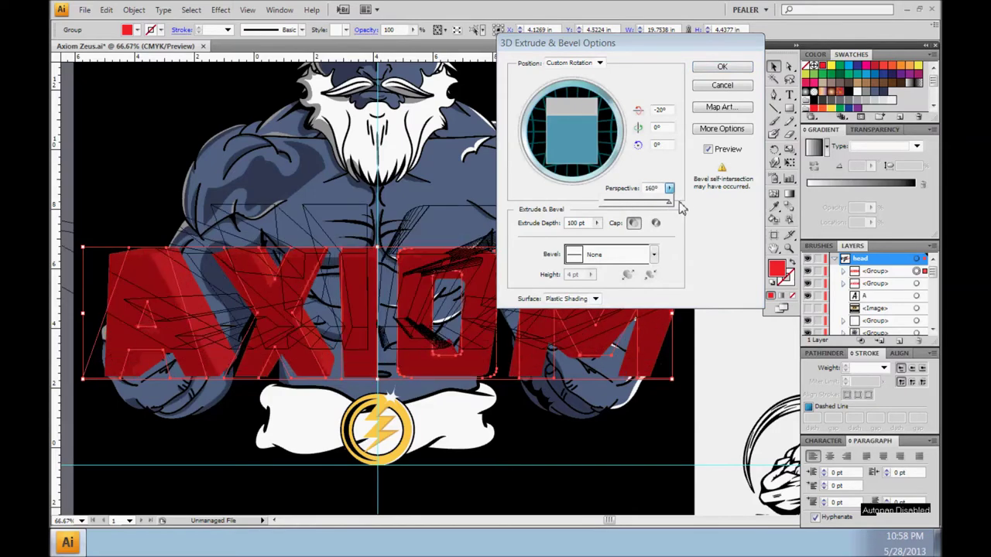
pyautogui.moveTo(672, 215); pyautogui.dragTo(602, 217)
pyautogui.click(720, 69)
pyautogui.hotkey('ctrl', 'shift', 'a')
pyautogui.scroll(-2, 934, 279)
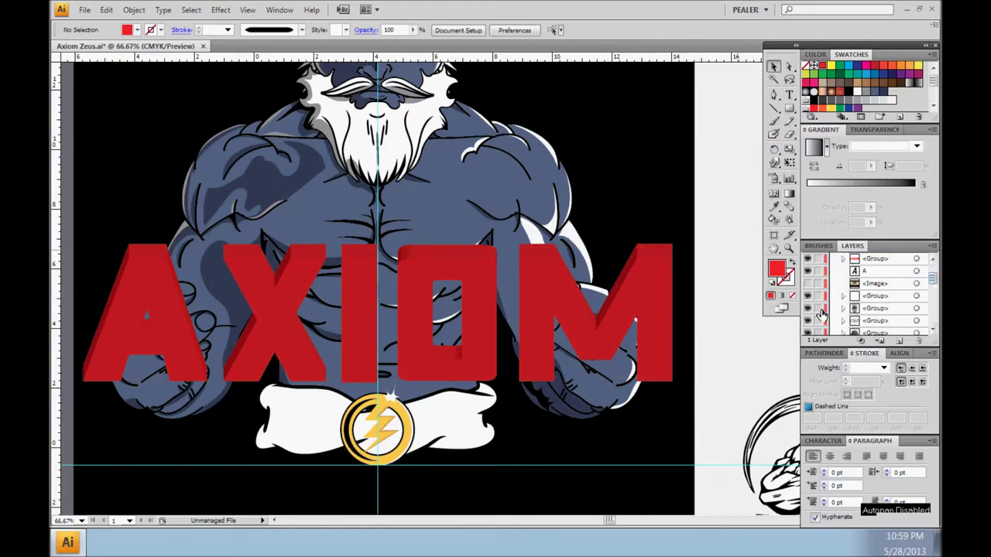
# - Hide the Zeus artwork, then ungroup and expand the 3D AXIOM lettering
pyautogui.click(808, 308)
pyautogui.rightClick(559, 401)
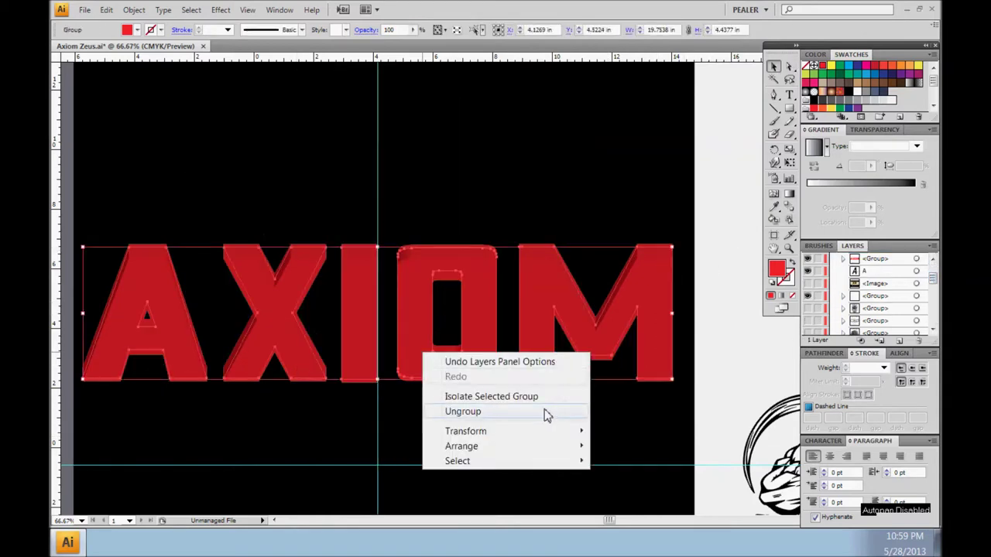
pyautogui.click(597, 405)
pyautogui.click(106, 9)
pyautogui.click(133, 38)
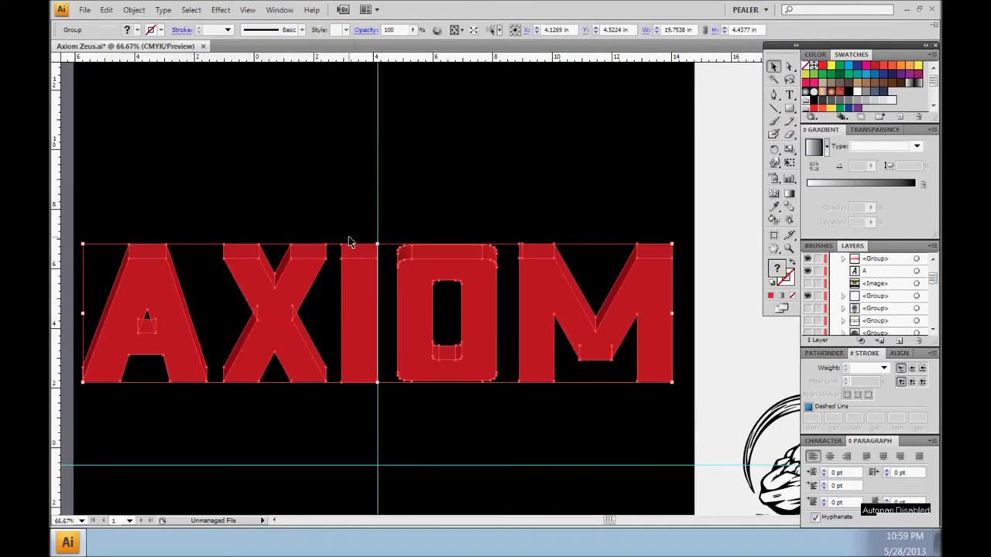
# - Colour the A's inner face, top and sides bright red
pyautogui.click(523, 420)
pyautogui.scroll(3, 405, 425)
pyautogui.moveTo(288, 278); pyautogui.dragTo(463, 314)
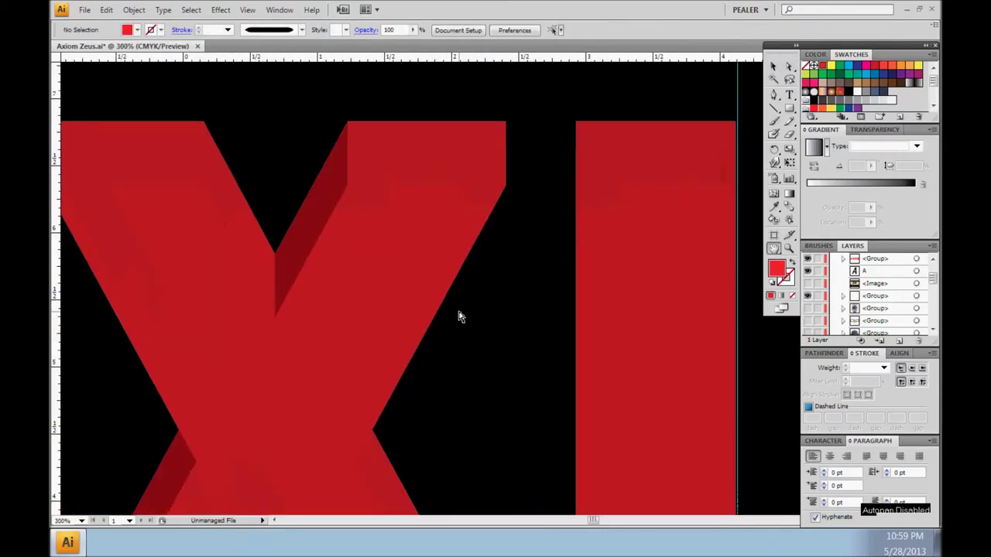
pyautogui.scroll(-2, 463, 314)
pyautogui.click(434, 344)
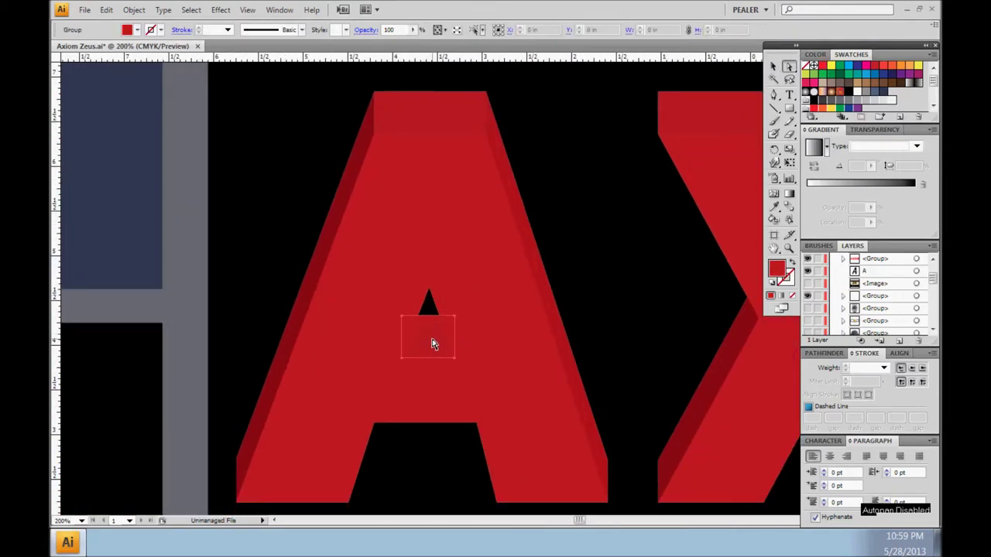
pyautogui.click(842, 102)
pyautogui.click(623, 319)
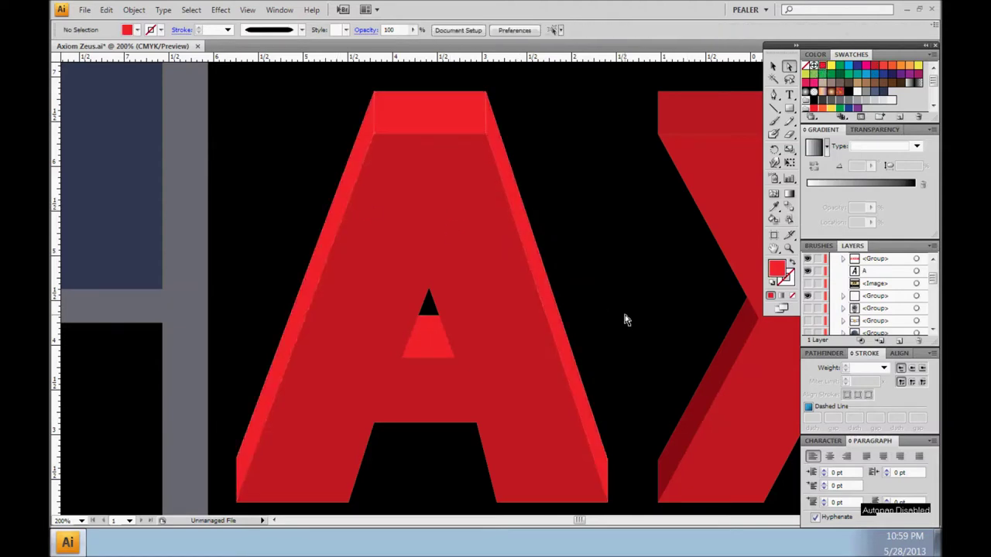
# - Inspect the A's top close up, then direct-select the X's faces
pyautogui.click(488, 126)
pyautogui.scroll(3, 460, 194)
pyautogui.moveTo(460, 195)
pyautogui.mouseDown()
pyautogui.moveTo(454, 330)
pyautogui.moveTo(540, 242)
pyautogui.mouseUp()
pyautogui.click(592, 237)
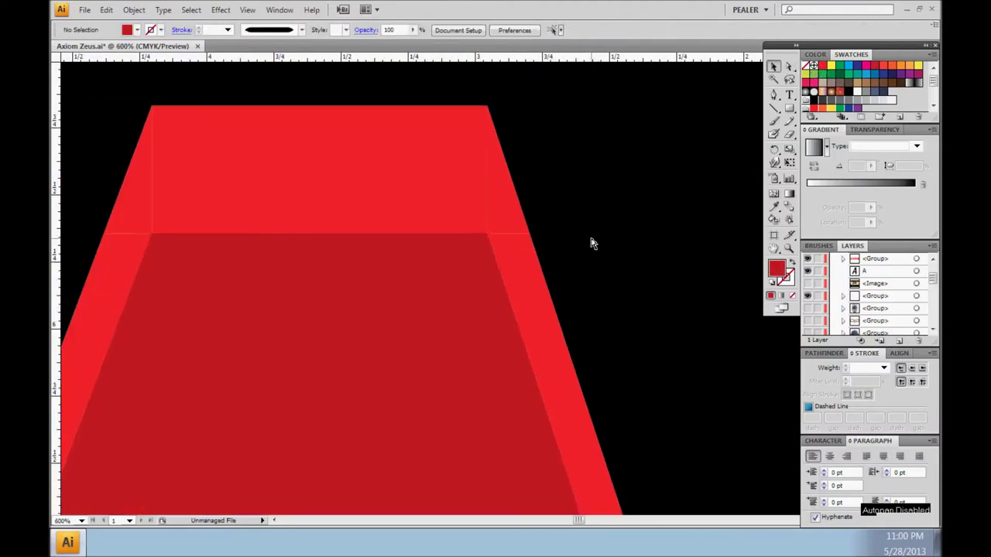
pyautogui.scroll(-4, 590, 236)
pyautogui.moveTo(617, 389); pyautogui.dragTo(486, 356)
pyautogui.press('a')
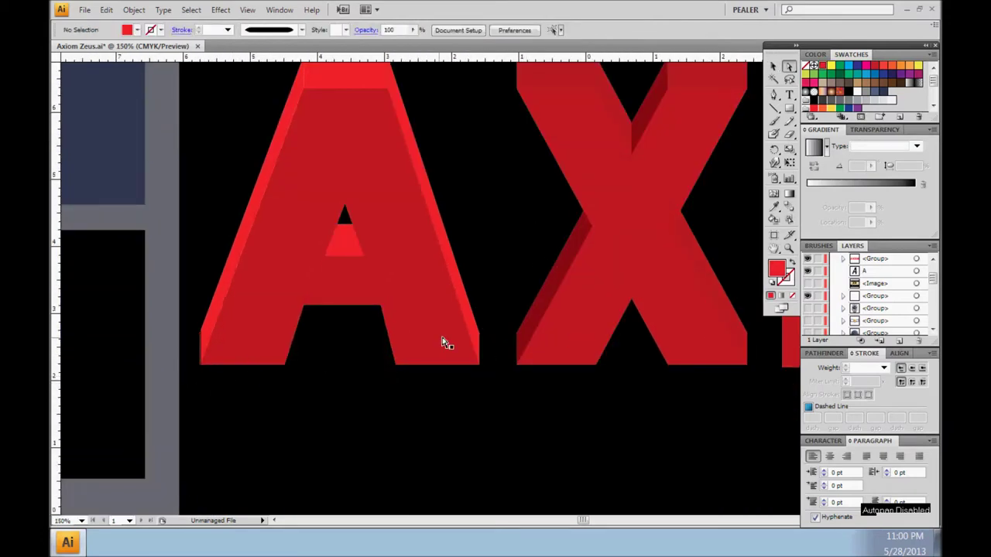
pyautogui.moveTo(387, 350); pyautogui.dragTo(124, 452)
pyautogui.click(324, 180)
pyautogui.click(637, 258)
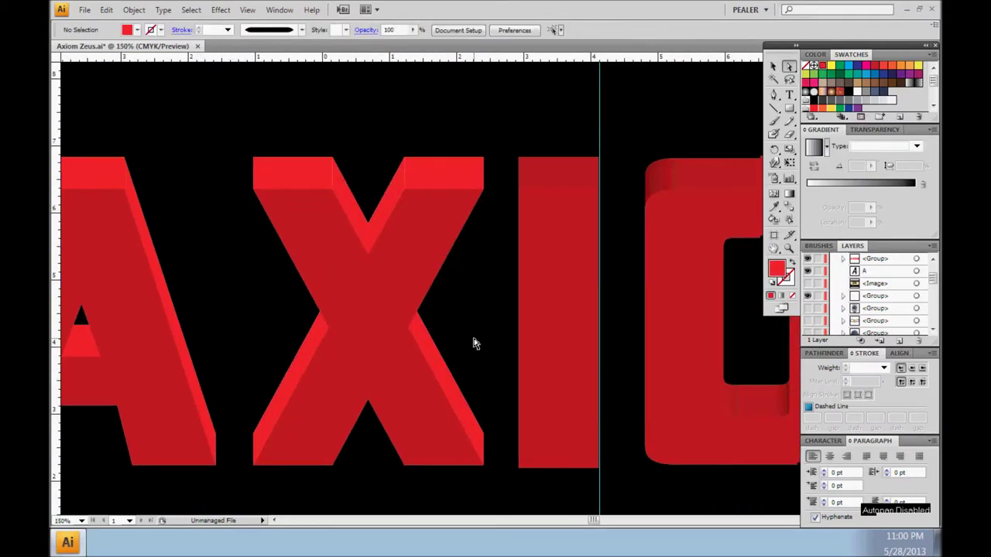
pyautogui.moveTo(716, 226); pyautogui.dragTo(522, 261)
# - Colour the O's top face and inner bottom face bright red
pyautogui.moveTo(438, 189); pyautogui.dragTo(495, 209)
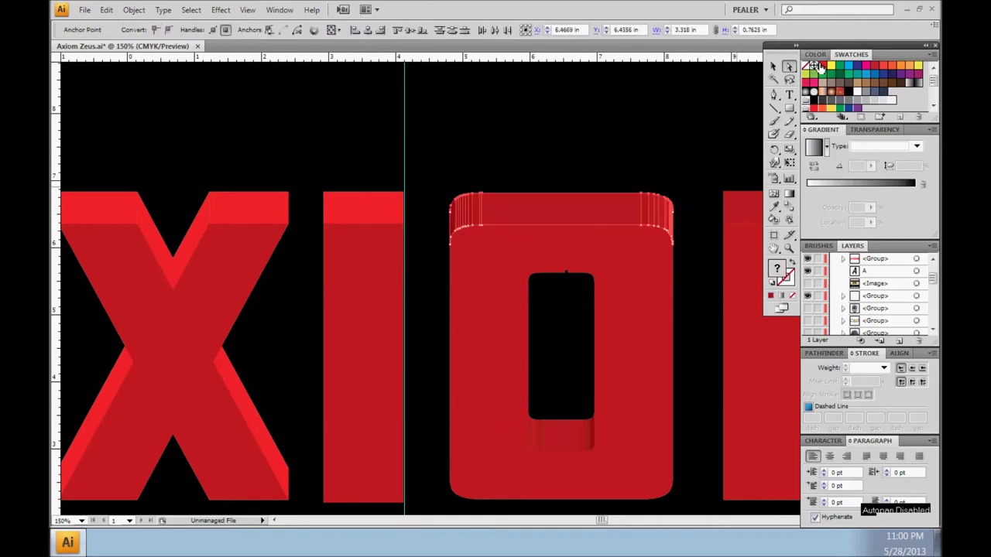
pyautogui.click(823, 65)
pyautogui.click(547, 427)
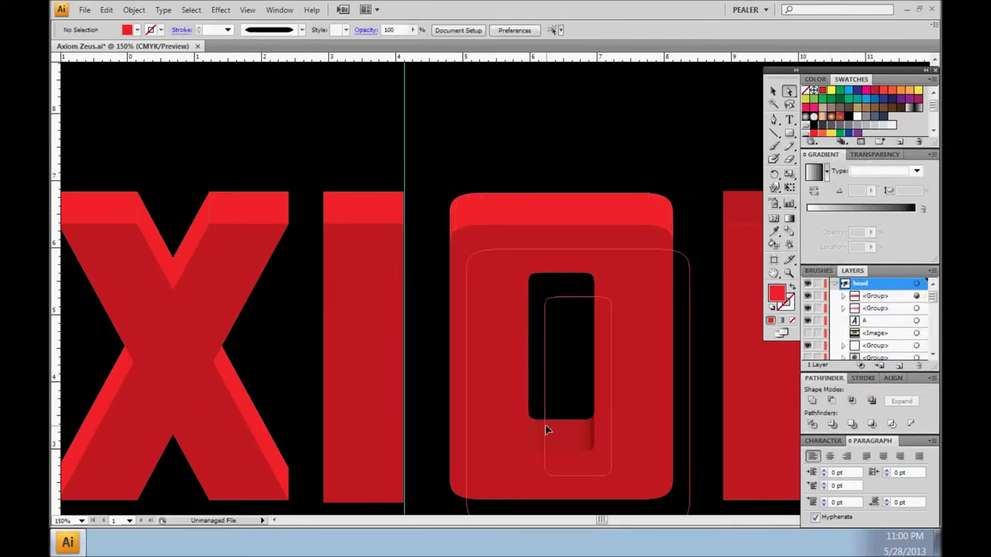
pyautogui.click(852, 341)
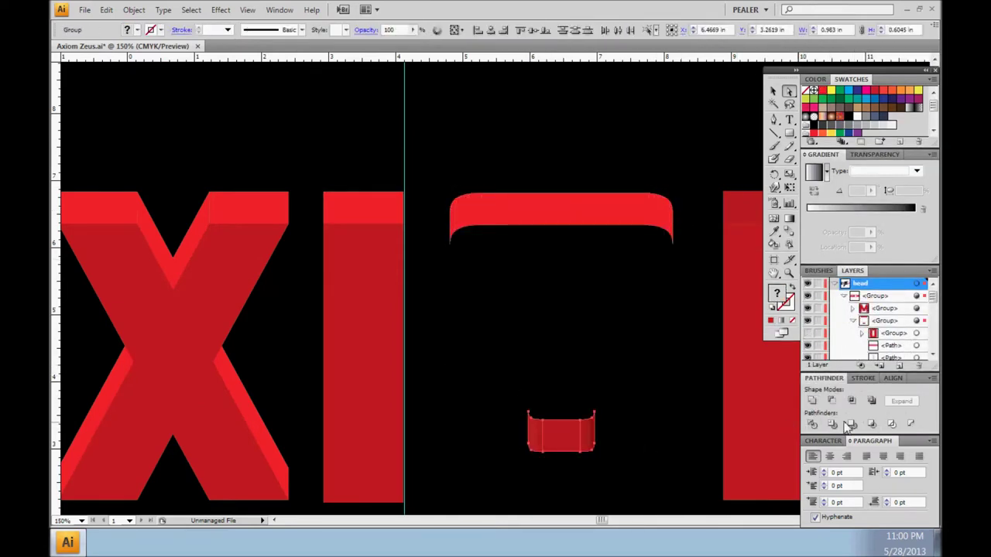
pyautogui.click(688, 398)
# - Select the M's top-left and top-right faces and fill them bright red
pyautogui.hscroll(3, 688, 398)
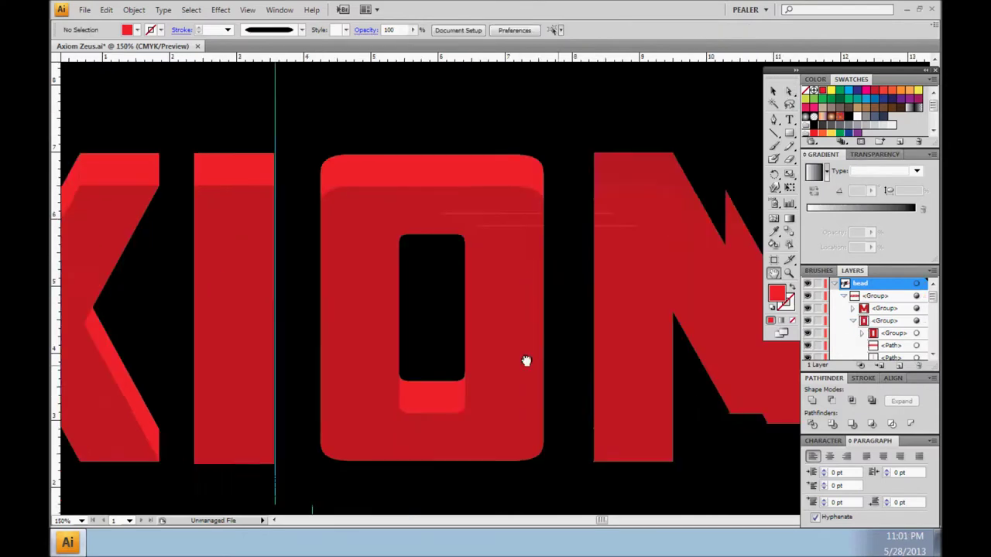
pyautogui.hscroll(5, 526, 361)
pyautogui.moveTo(277, 132); pyautogui.dragTo(385, 171)
pyautogui.moveTo(650, 149); pyautogui.dragTo(540, 165)
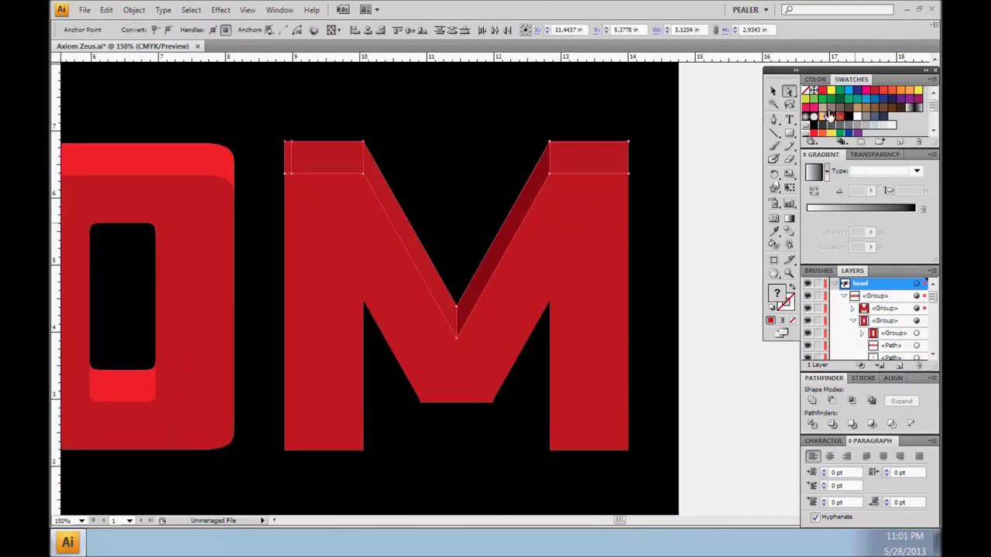
pyautogui.click(828, 115)
pyautogui.click(502, 453)
# - Zoom out to all of AXIOM and show the Zeus artwork behind it
pyautogui.hotkey('ctrl', '-')
pyautogui.hotkey('ctrl', '-')
pyautogui.moveTo(646, 398)
pyautogui.mouseDown()
pyautogui.moveTo(513, 438)
pyautogui.moveTo(534, 431)
pyautogui.mouseUp()
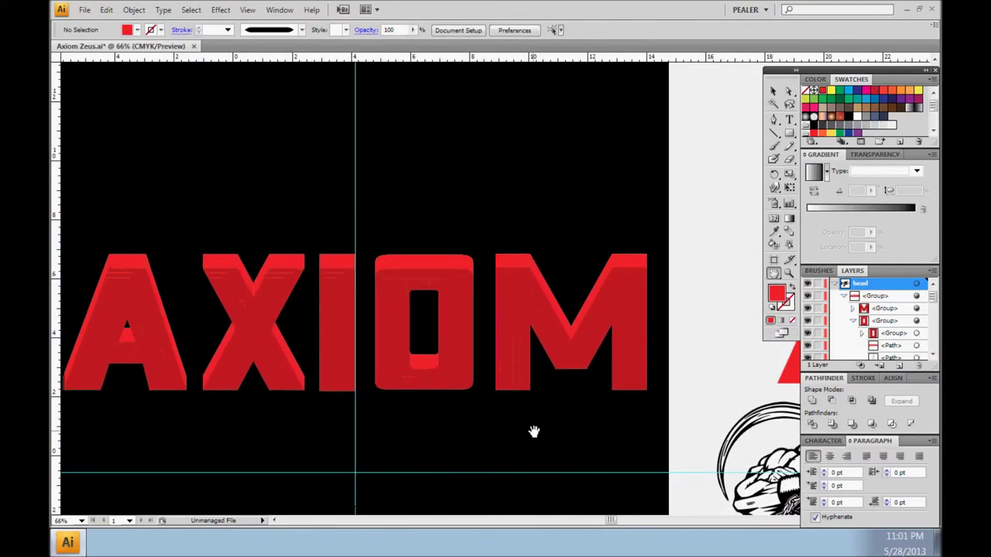
pyautogui.hscroll(-3, 416, 425)
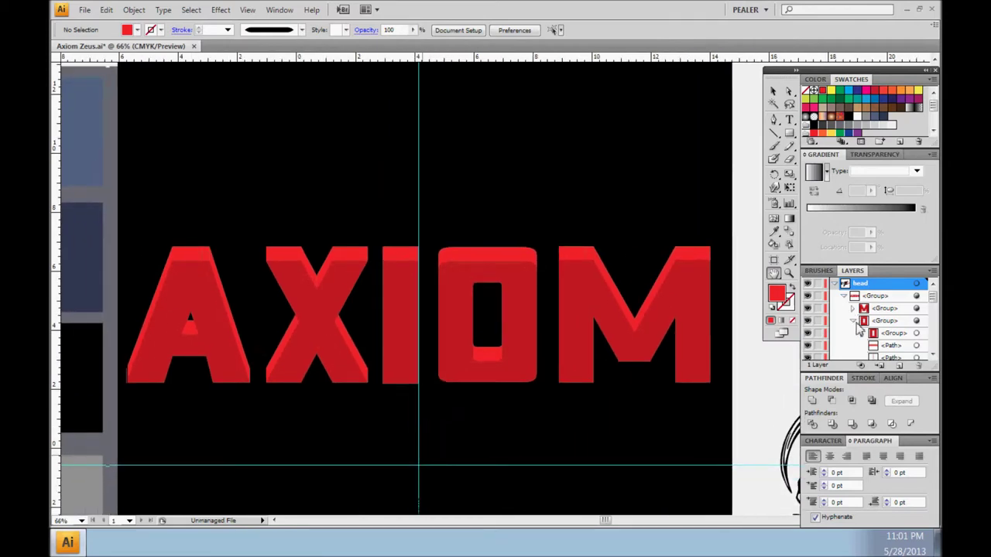
pyautogui.click(852, 320)
pyautogui.click(808, 345)
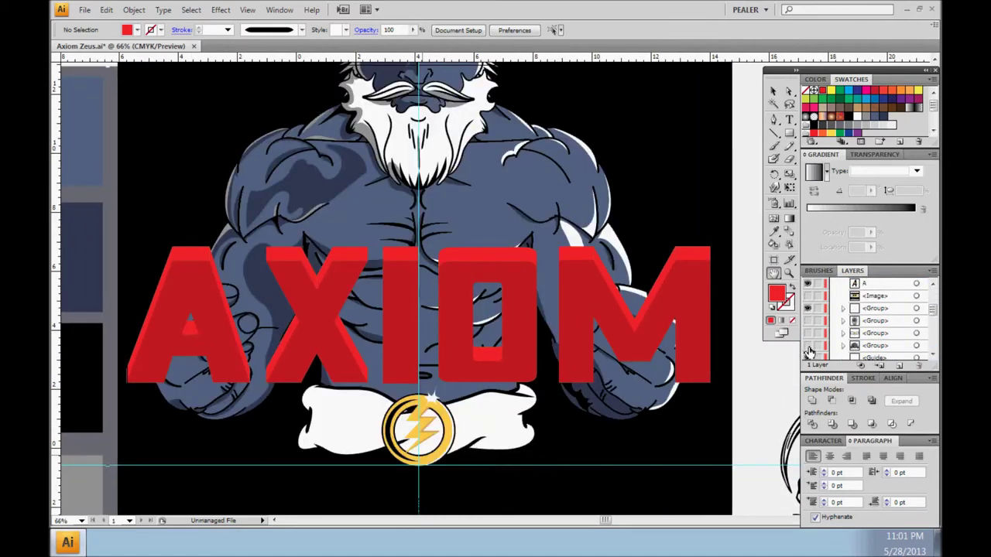
# - Hide the Zeus layers again and select one letter group in the Layers panel
pyautogui.click(807, 347)
pyautogui.scroll(2, 432, 476)
pyautogui.scroll(2, 442, 261)
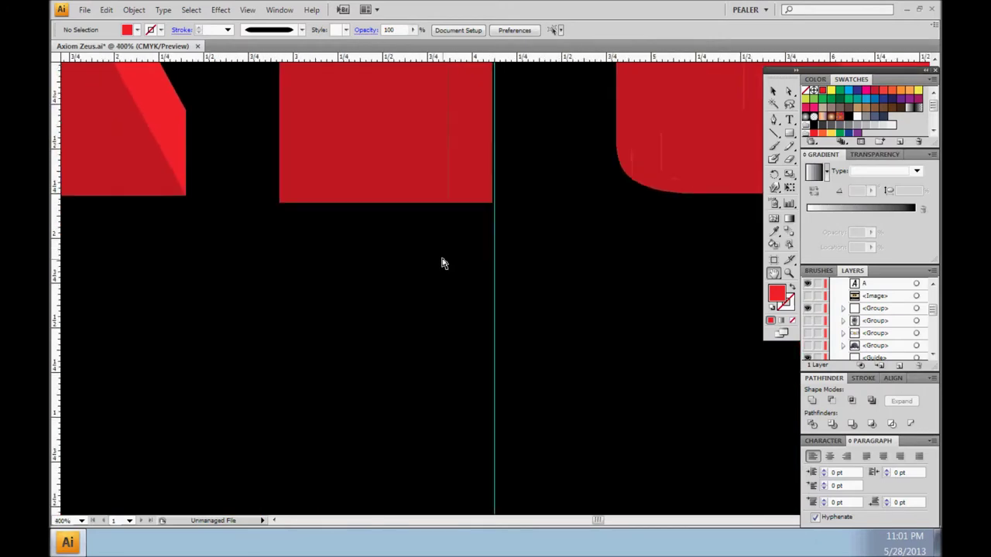
pyautogui.scroll(1, 641, 277)
pyautogui.click(844, 296)
pyautogui.scroll(-1, 885, 352)
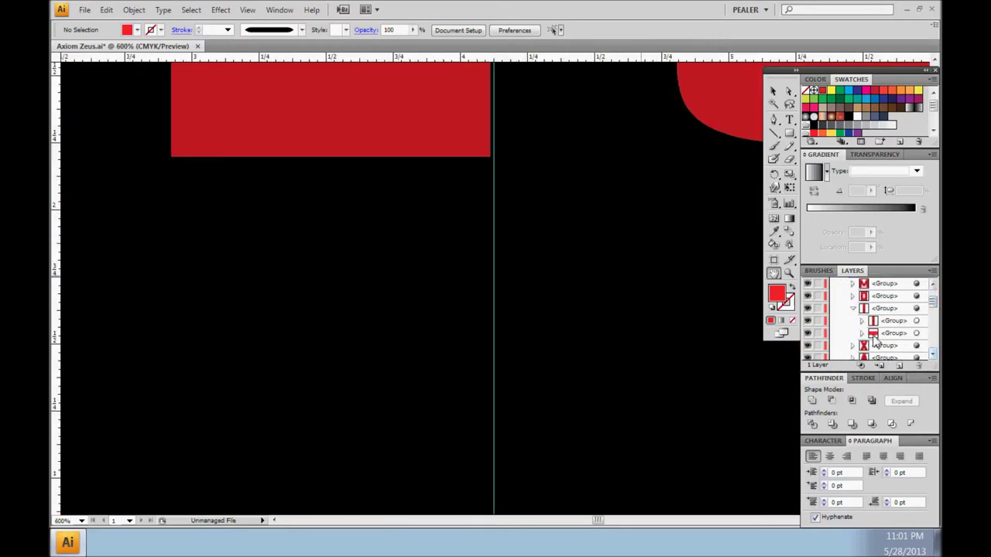
pyautogui.click(877, 334)
pyautogui.scroll(-5, 552, 381)
pyautogui.scroll(2, 552, 381)
pyautogui.hscroll(-2, 502, 398)
pyautogui.click(190, 9)
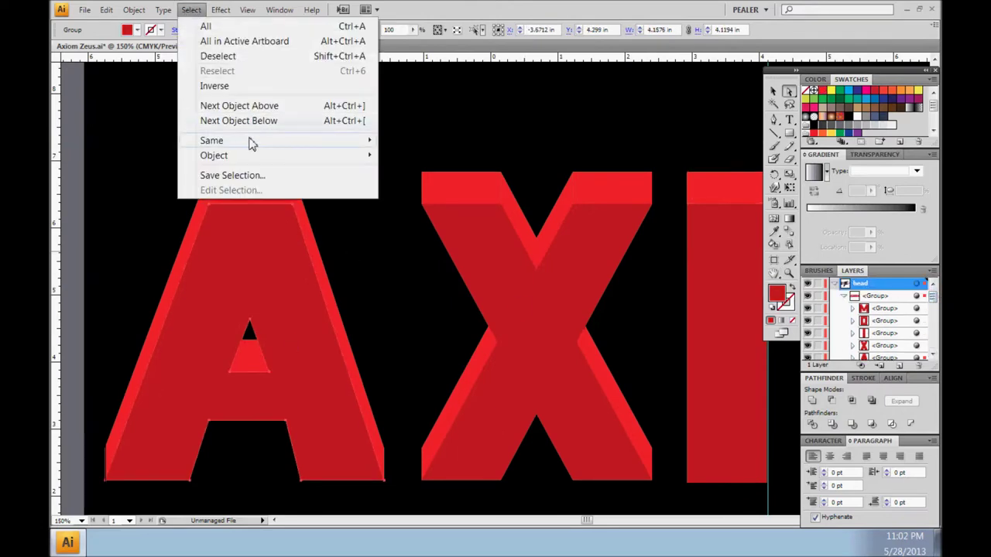
# - Select faces sharing the same fill and try red, black, grey and yellow fills
pyautogui.click(496, 195)
pyautogui.scroll(-3, 592, 340)
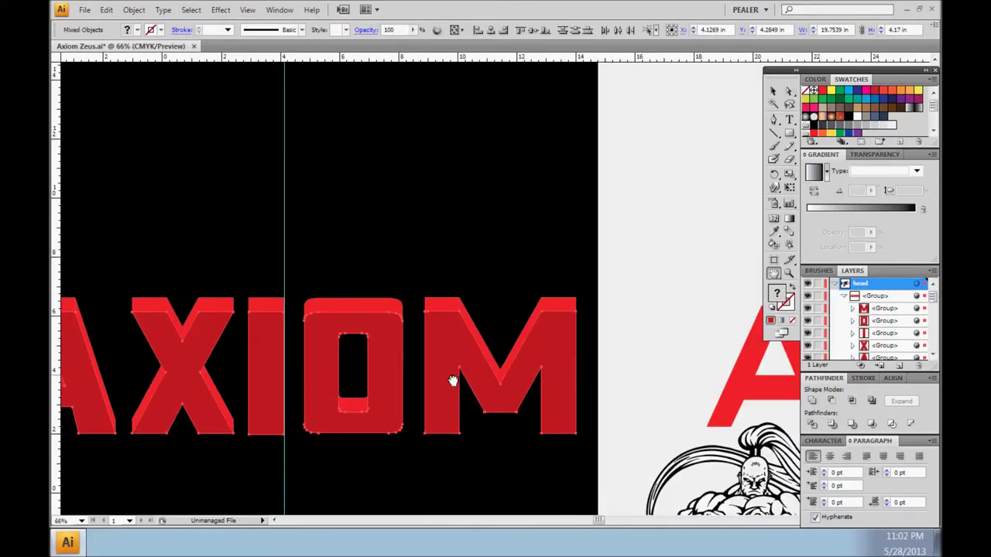
pyautogui.click(823, 91)
pyautogui.click(852, 116)
pyautogui.click(875, 117)
pyautogui.click(874, 91)
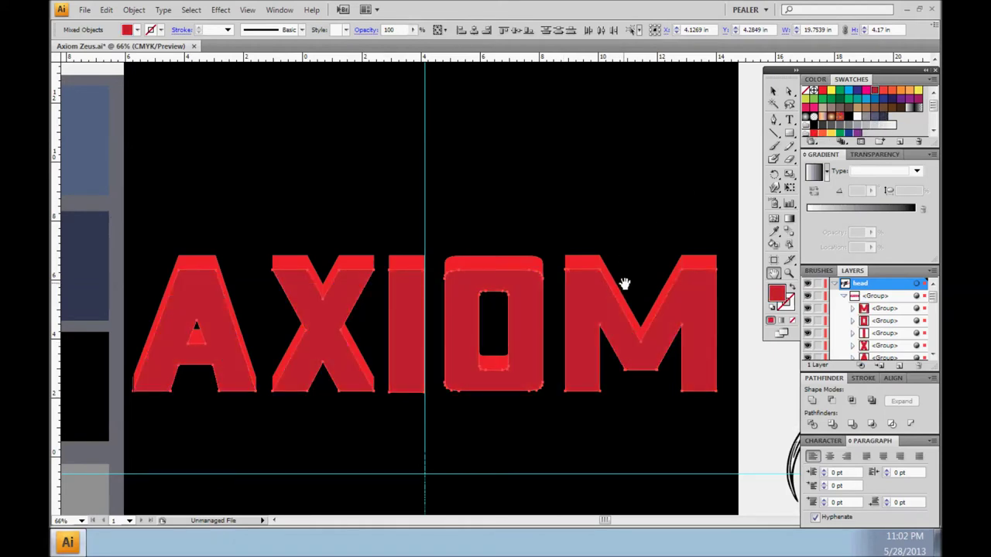
pyautogui.click(831, 91)
pyautogui.click(237, 194)
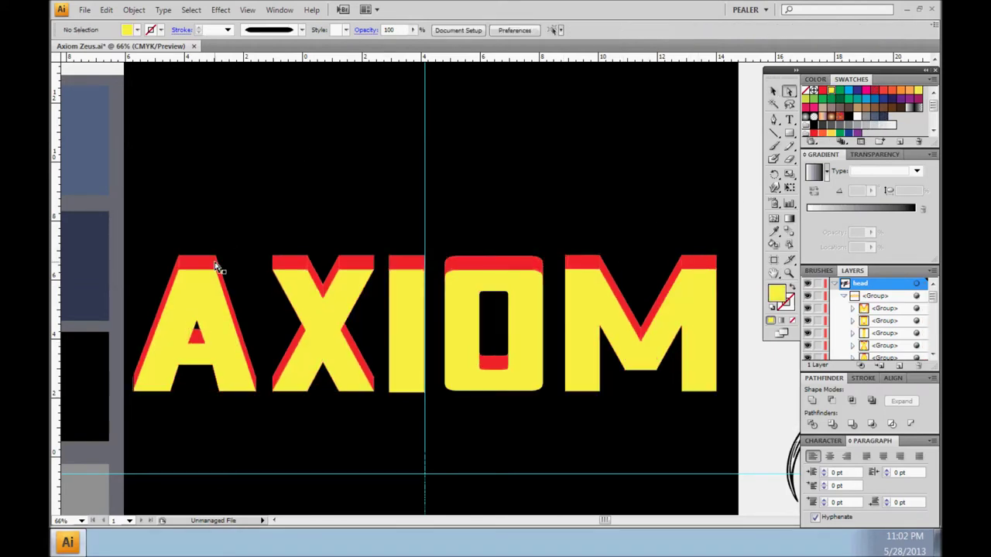
# - Select all yellow faces with Select > Same > Fill Color and turn them red
pyautogui.click(191, 9)
pyautogui.click(431, 206)
pyautogui.click(687, 283)
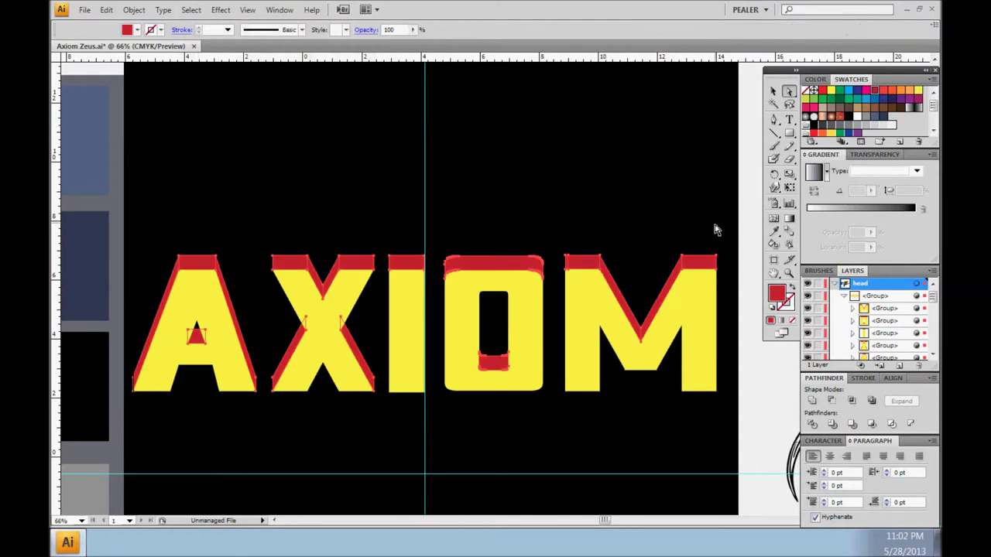
pyautogui.click(192, 10)
pyautogui.click(416, 199)
pyautogui.hotkey('ctrl', 'z')
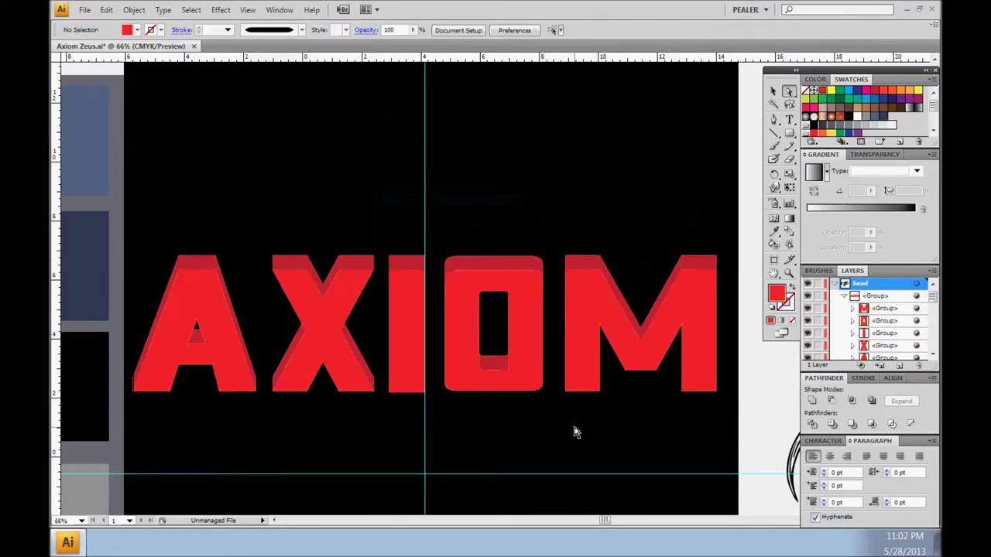
# - Zoom in and out to check the lettering, then select the O letter group
pyautogui.hotkey('ctrl', '+')
pyautogui.hotkey('ctrl', '+')
pyautogui.hotkey('ctrl', '+')
pyautogui.hotkey('ctrl', '-')
pyautogui.hotkey('ctrl', '-')
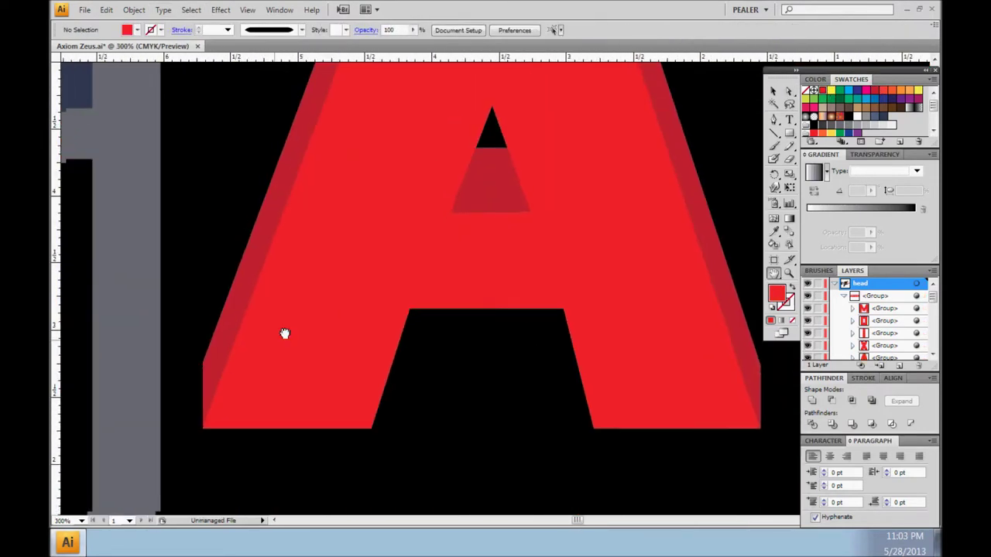
pyautogui.hotkey('ctrl', '-')
pyautogui.hotkey('ctrl', '-')
pyautogui.moveTo(528, 414); pyautogui.dragTo(537, 406)
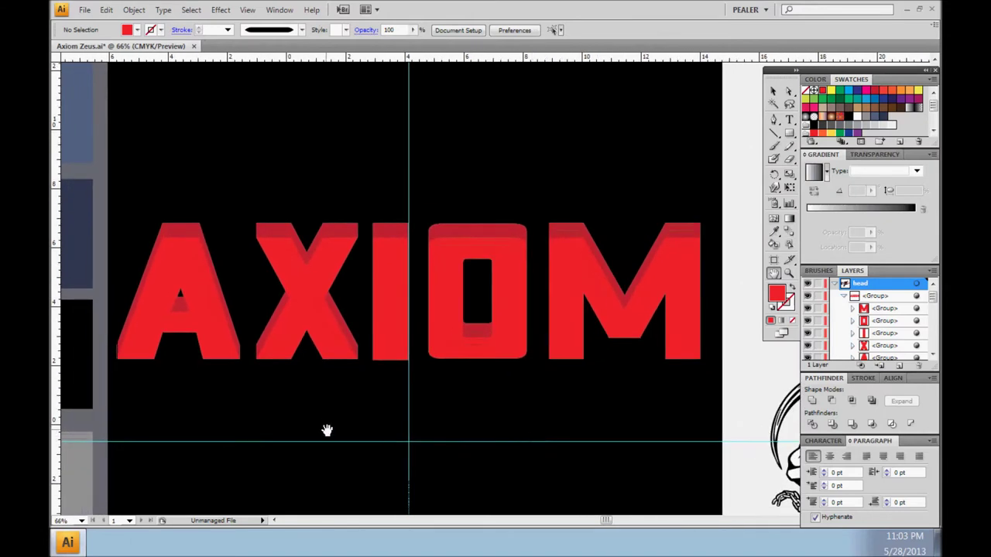
pyautogui.moveTo(328, 431); pyautogui.dragTo(362, 447)
pyautogui.click(483, 305)
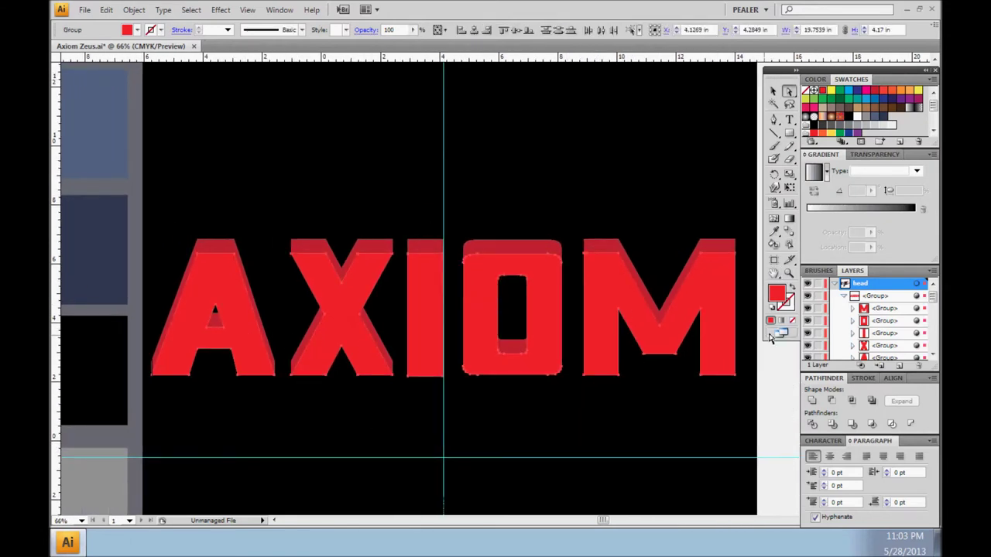
# - Reset letters to default fill and stroke, paste the red letter group in back, and select AXIOM
pyautogui.click(849, 117)
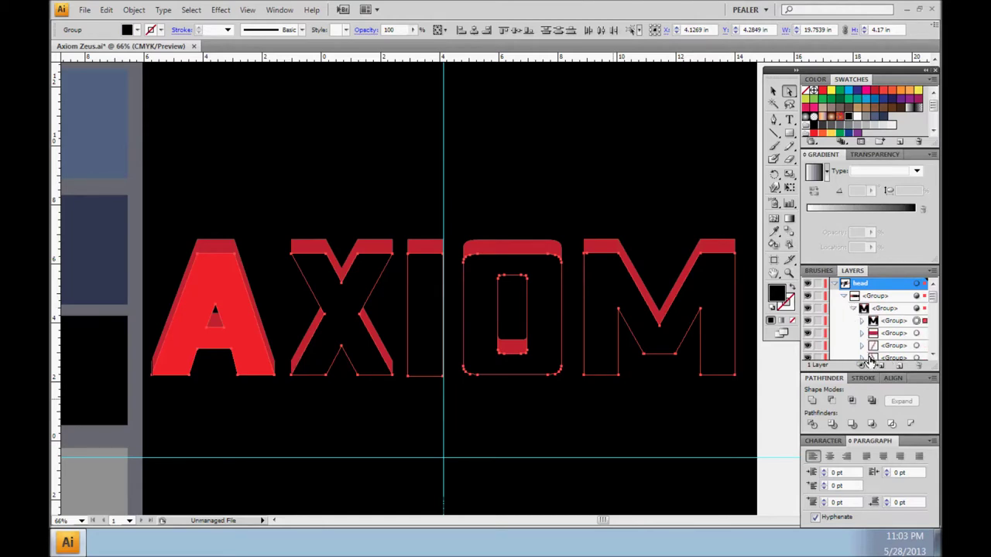
pyautogui.scroll(-2, 898, 325)
pyautogui.click(917, 320)
pyautogui.hotkey('ctrl', 'b')
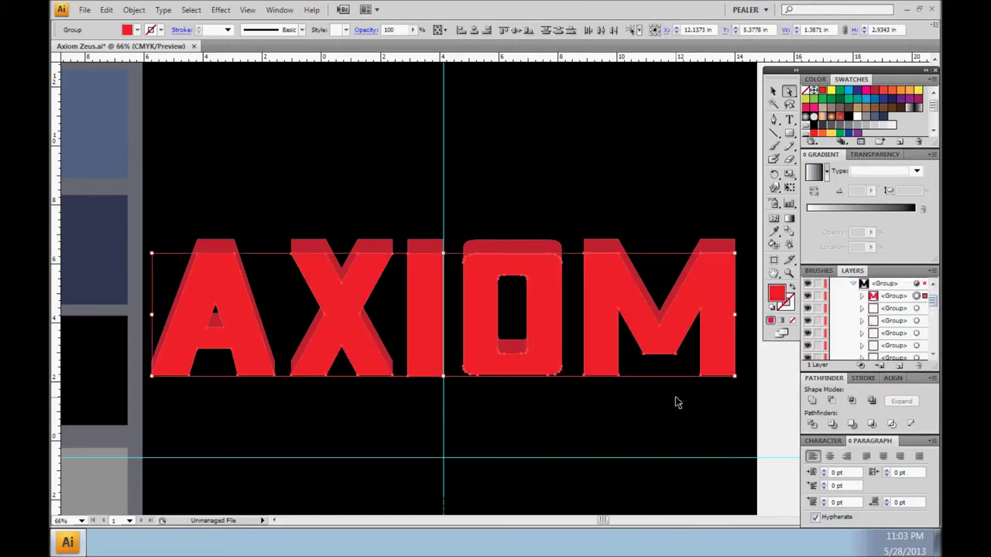
pyautogui.click(106, 9)
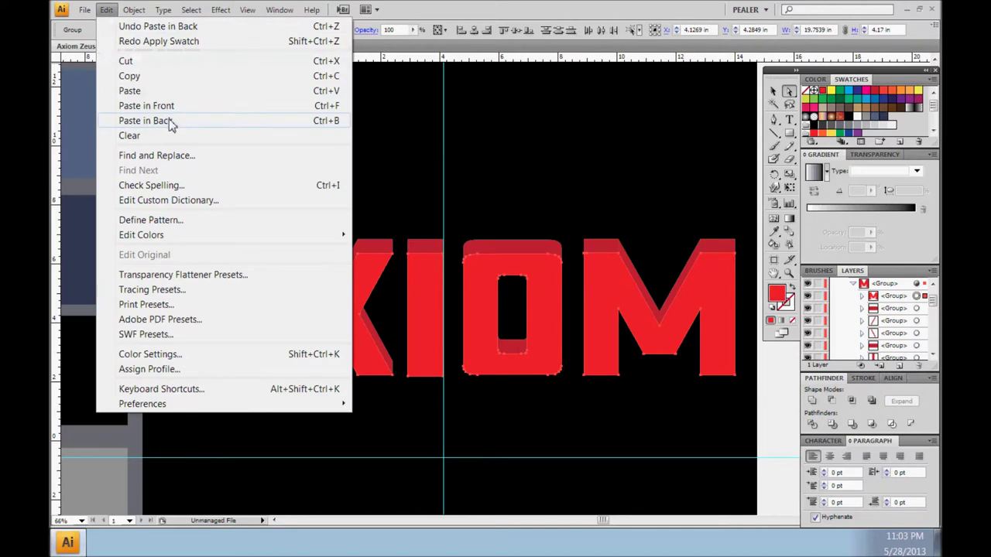
pyautogui.click(871, 307)
pyautogui.press('v')
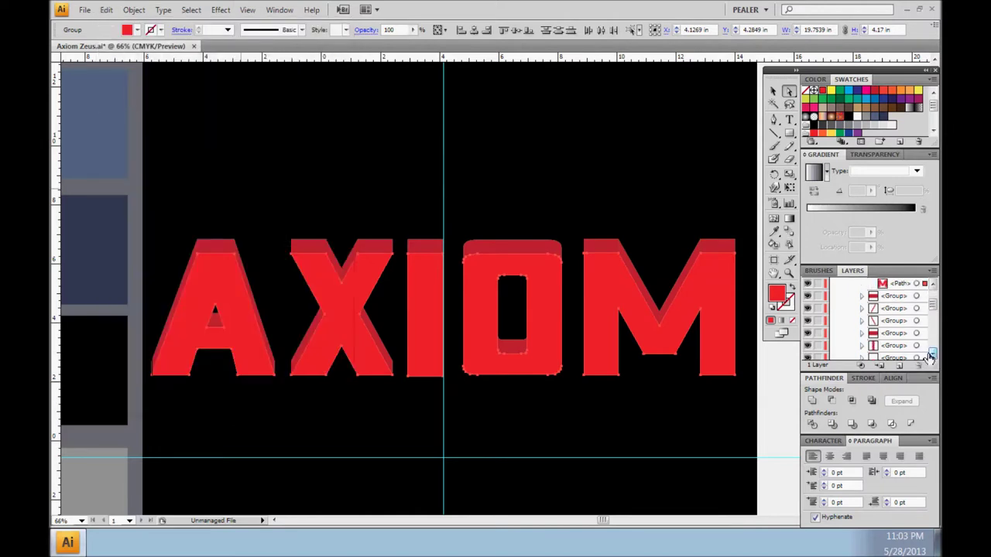
pyautogui.moveTo(495, 325); pyautogui.dragTo(546, 356)
# - Open stroke options for the M and change the stroke weight on the O's outer path
pyautogui.click(842, 348)
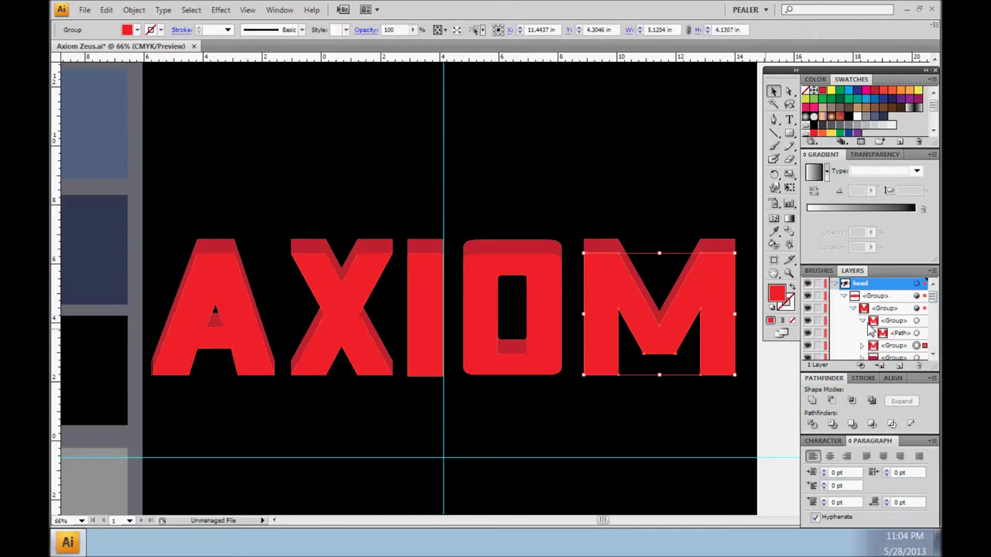
pyautogui.click(861, 379)
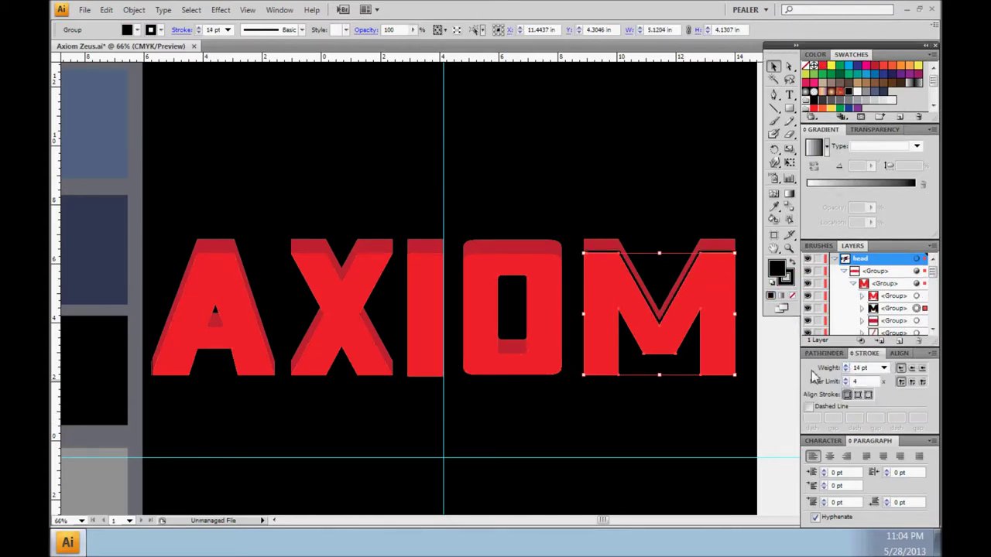
pyautogui.press('a')
pyautogui.click(538, 336)
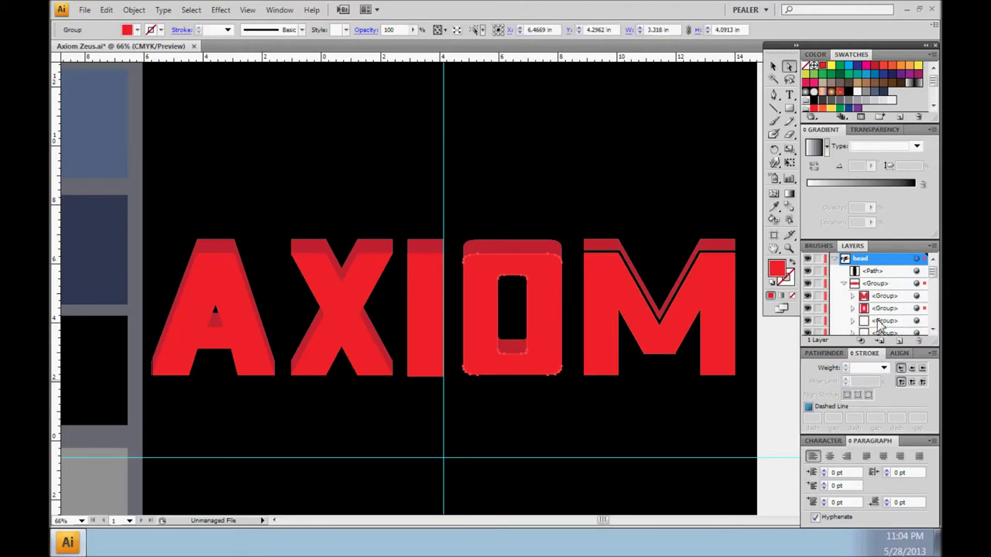
pyautogui.scroll(-2, 913, 325)
pyautogui.scroll(-2, 844, 326)
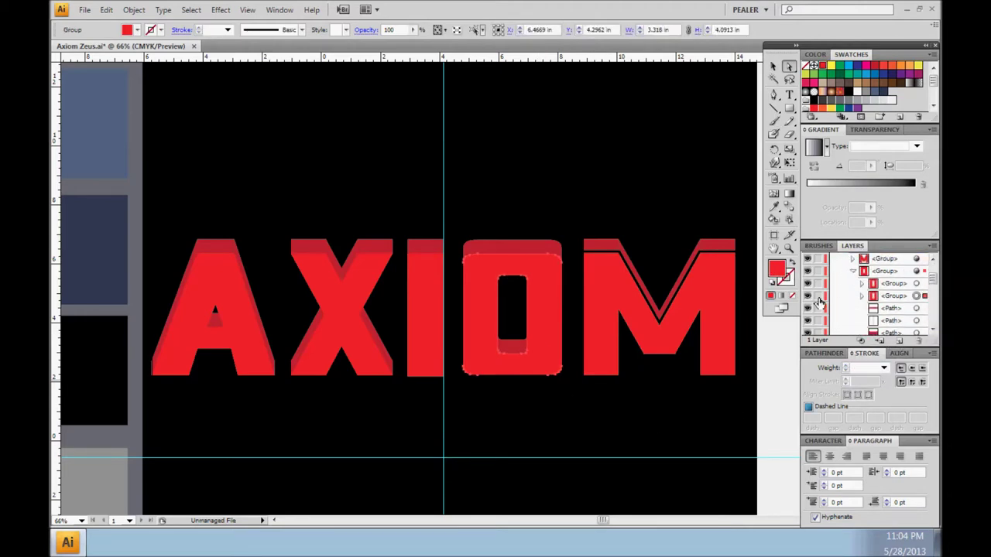
pyautogui.click(884, 368)
pyautogui.hotkey('ctrl', 'shift', 'a')
pyautogui.press('b')
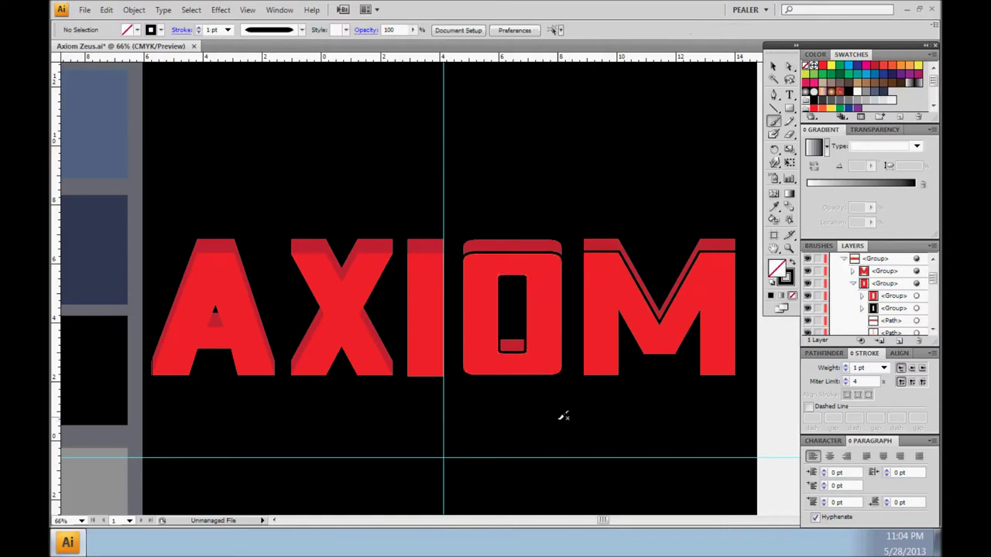
pyautogui.hotkey('ctrl', '+')
pyautogui.hscroll(-3, 544, 381)
# - Give the O letter group a 14 pt black stroke
pyautogui.click(916, 308)
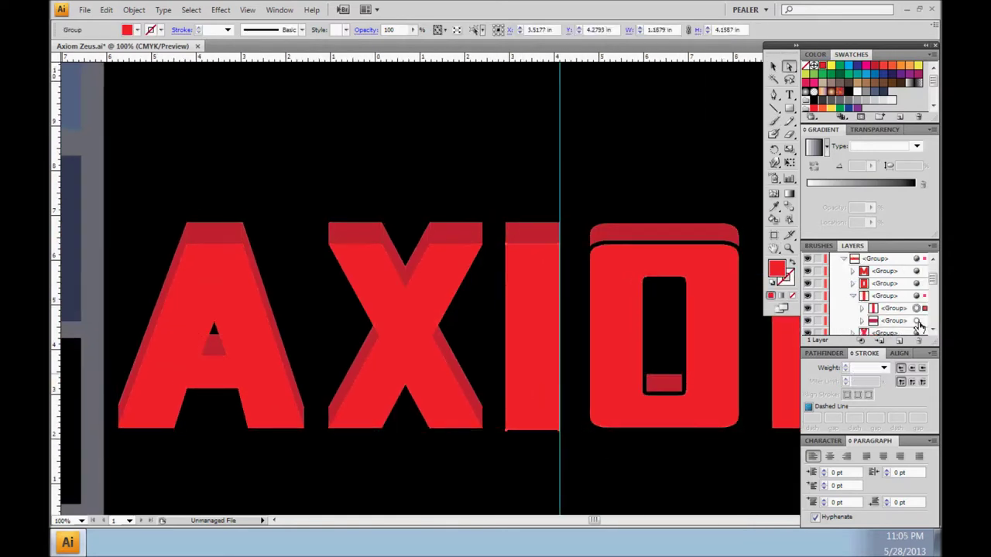
pyautogui.click(884, 368)
pyautogui.write('14')
pyautogui.press('Return')
pyautogui.hotkey('ctrl', 'shift', 'a')
pyautogui.press('b')
pyautogui.press('v')
# - Give the X and A 14 pt black outlines, then zoom out to the whole word
pyautogui.click(439, 397)
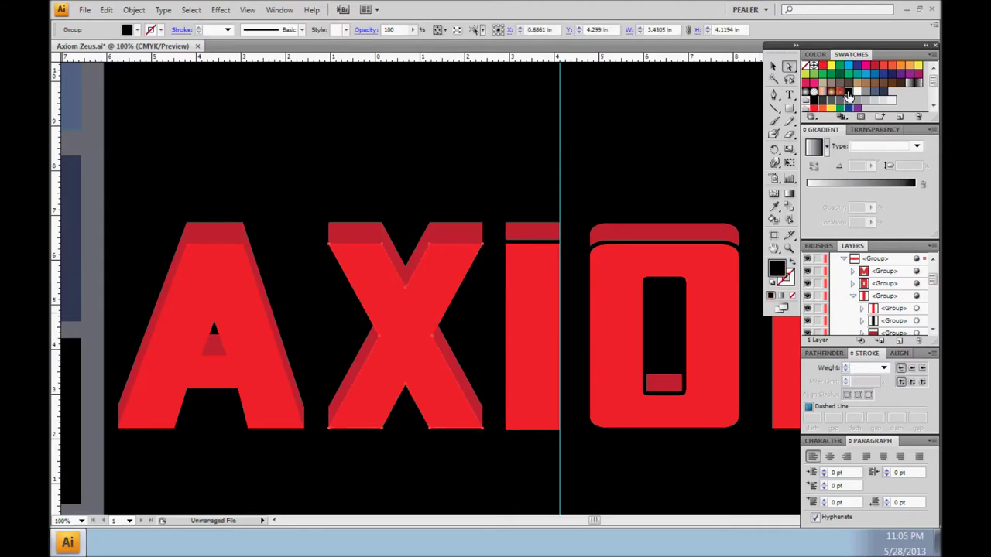
pyautogui.click(883, 368)
pyautogui.click(863, 266)
pyautogui.click(266, 398)
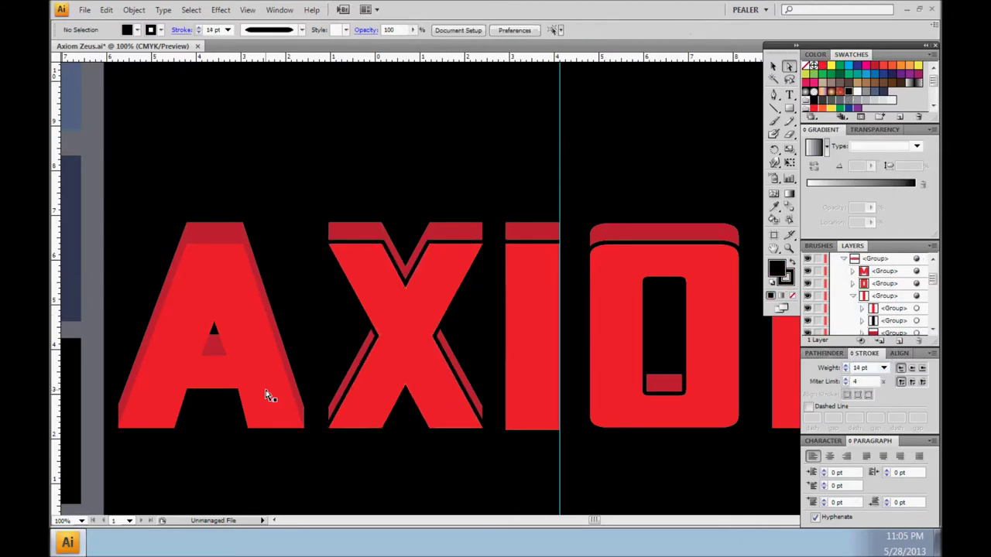
pyautogui.click(883, 368)
pyautogui.click(862, 265)
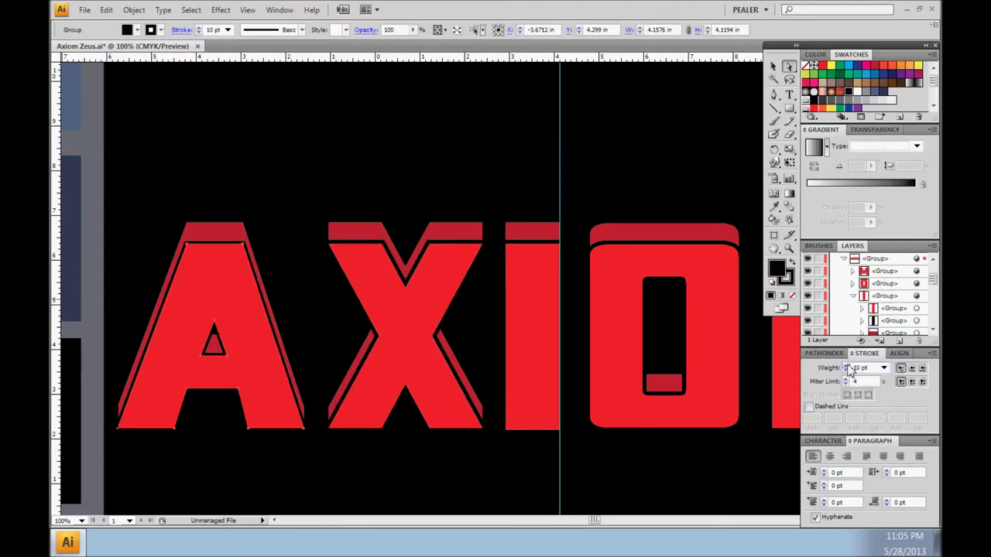
pyautogui.hotkey('ctrl', 'shift', 'a')
pyautogui.moveTo(491, 442); pyautogui.dragTo(502, 446)
pyautogui.hotkey('ctrl', '-')
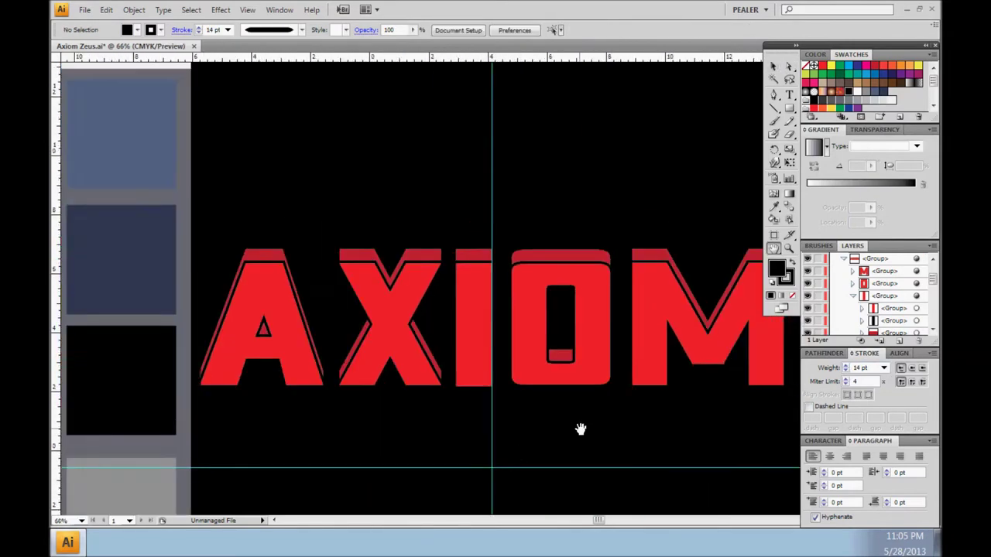
# - With Direct Selection, try picking the M's top bevel and pieces inside the O and X
pyautogui.press('a')
pyautogui.click(666, 283)
pyautogui.click(628, 308)
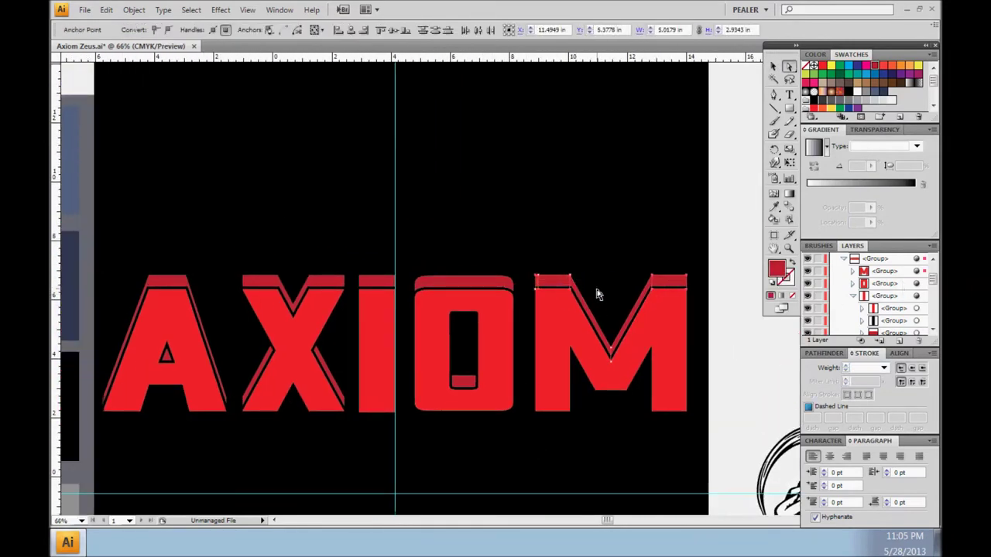
pyautogui.hotkey('shift', 'ctrl', 'F9')
pyautogui.click(496, 338)
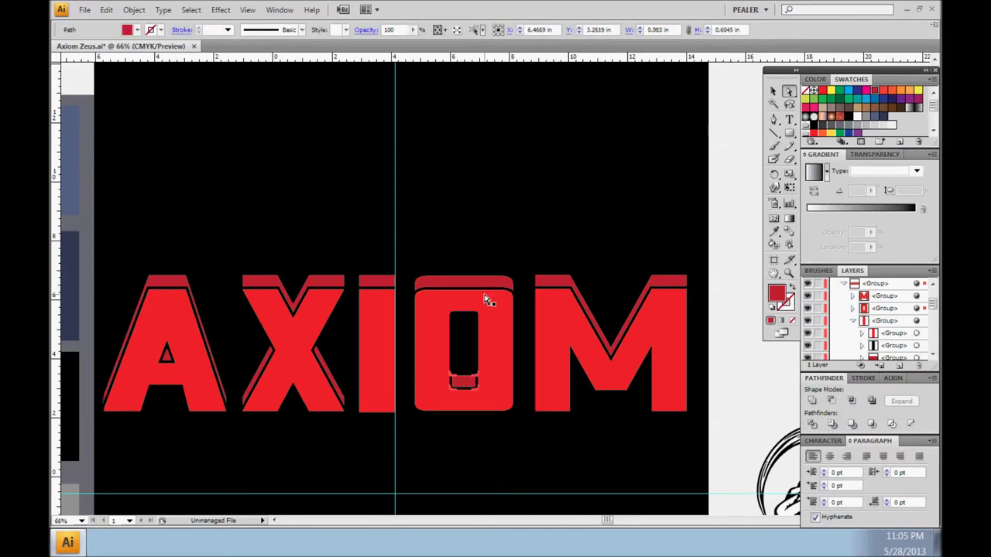
pyautogui.click(246, 280)
pyautogui.press('v')
pyautogui.click(199, 283)
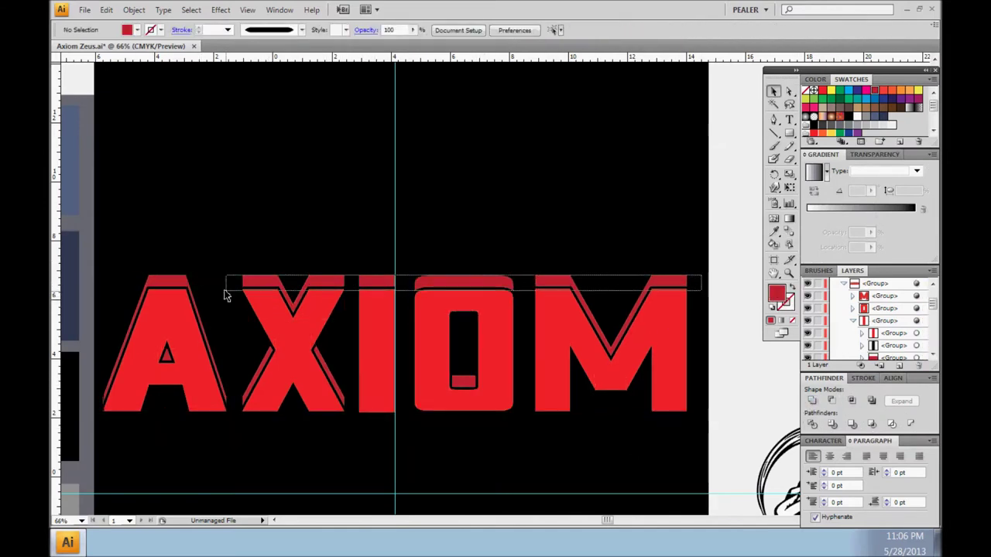
# - Select the AXIOM group and the anchor points along the letter tops to reach the bevels
pyautogui.moveTo(135, 267); pyautogui.dragTo(728, 293)
pyautogui.press('a')
pyautogui.moveTo(142, 268); pyautogui.dragTo(701, 288)
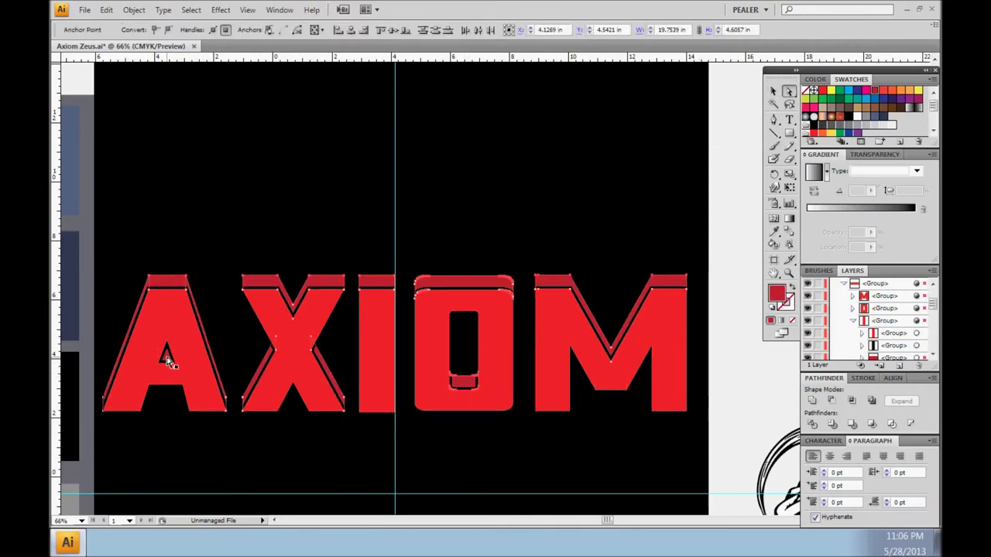
pyautogui.press('v')
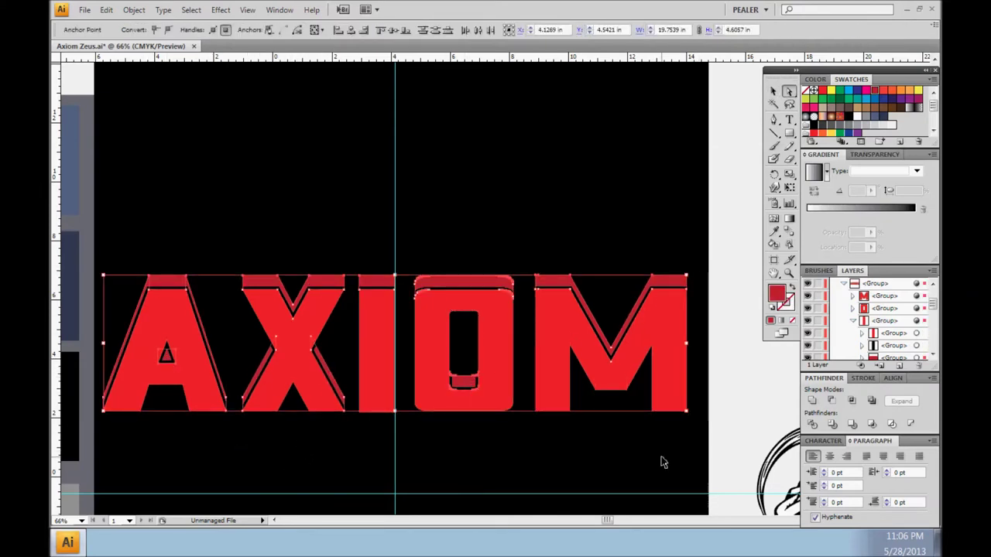
pyautogui.click(670, 280)
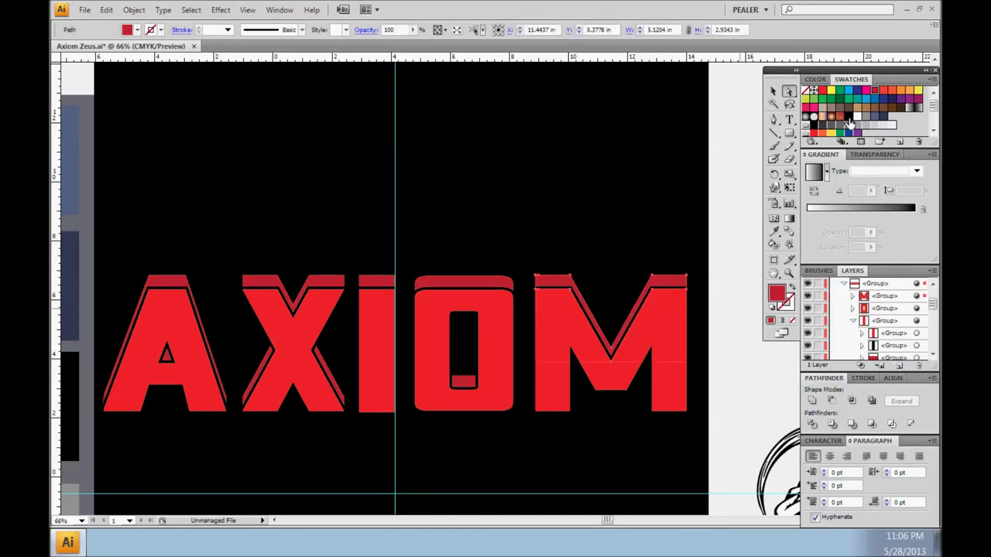
pyautogui.click(862, 378)
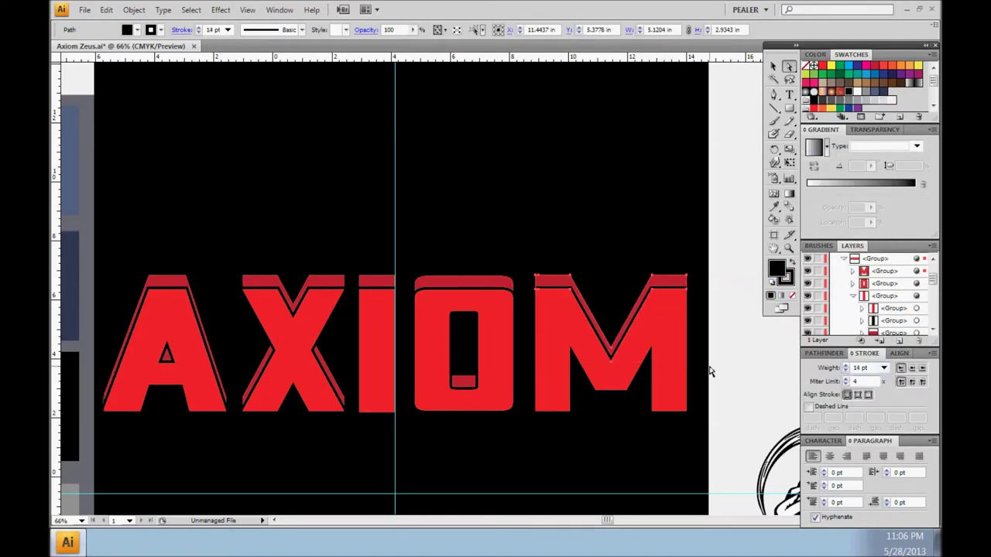
pyautogui.click(505, 332)
# - Give the O's top bevel a 10 pt outline and its inner red piece a thicker one
pyautogui.click(483, 284)
pyautogui.click(884, 368)
pyautogui.click(866, 271)
pyautogui.click(463, 380)
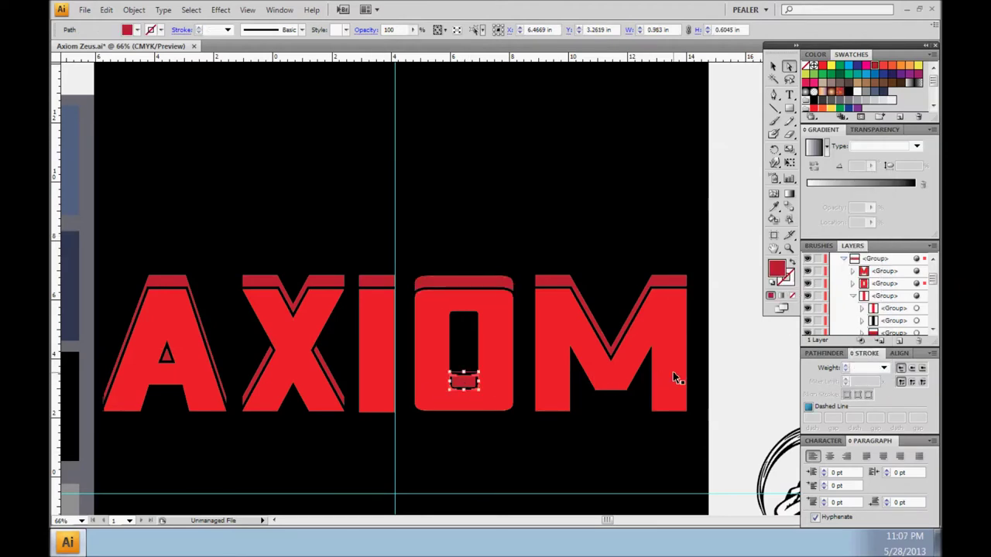
pyautogui.click(884, 368)
pyautogui.click(873, 261)
# - Give the X's top bevel a 14 pt black outline
pyautogui.moveTo(454, 426); pyautogui.dragTo(549, 436)
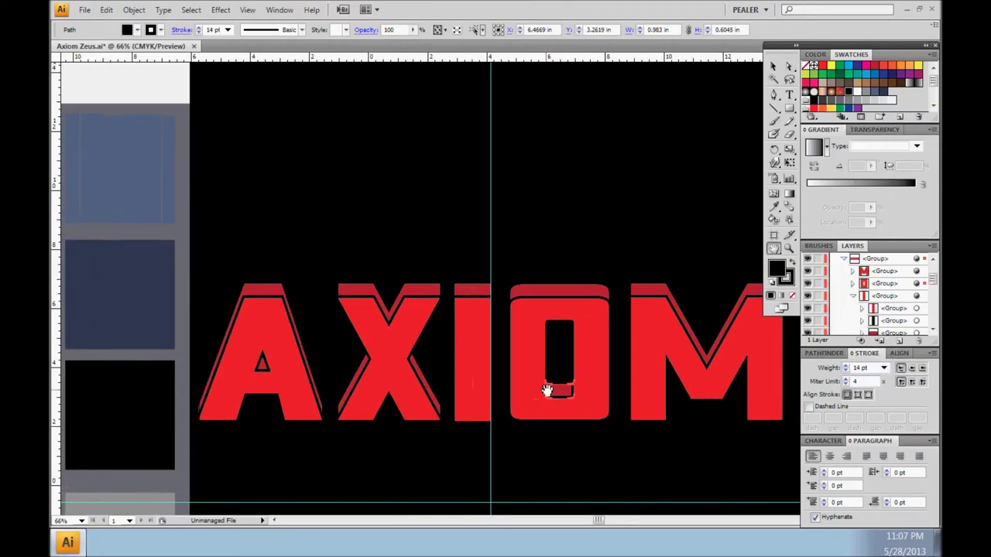
pyautogui.click(472, 290)
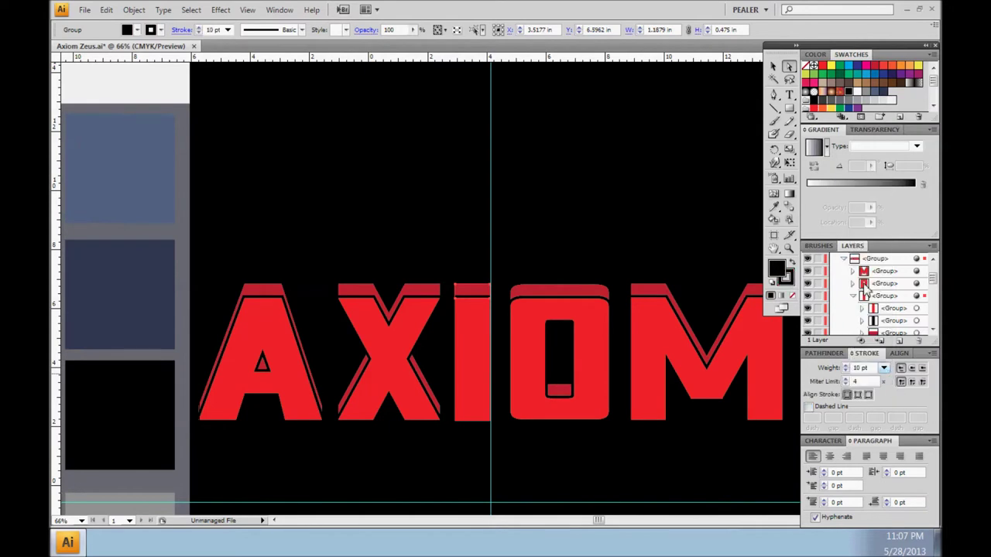
pyautogui.hotkey('ctrl', 'z')
pyautogui.click(883, 368)
pyautogui.click(863, 277)
pyautogui.scroll(-2, 852, 309)
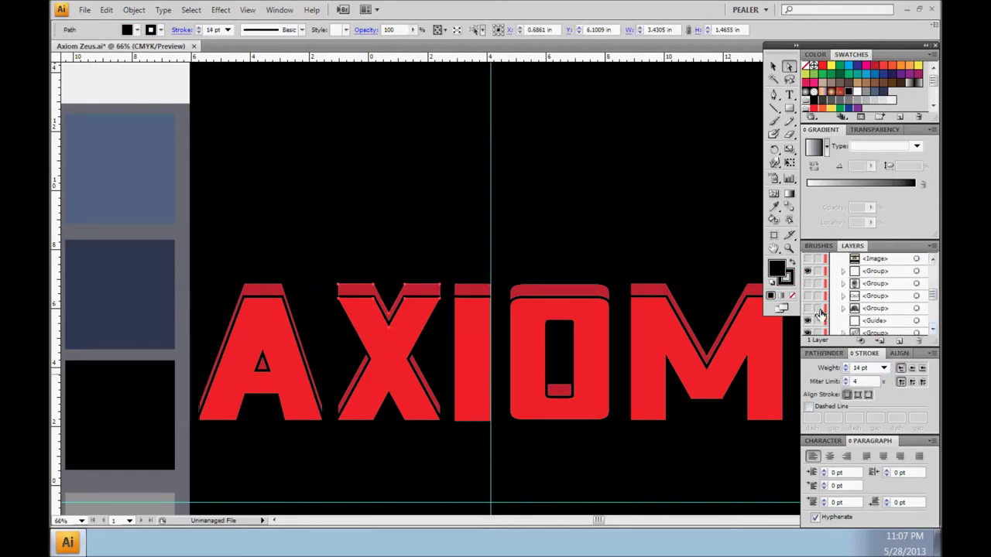
# - Make the Zeus layer visible again and try a 10 pt outline on selected letter paths
pyautogui.click(807, 308)
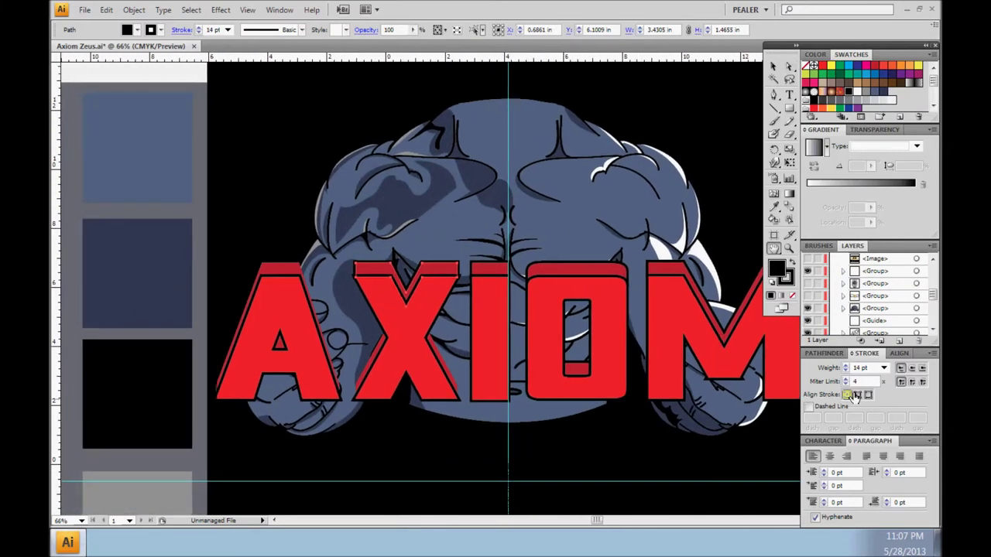
pyautogui.click(445, 367)
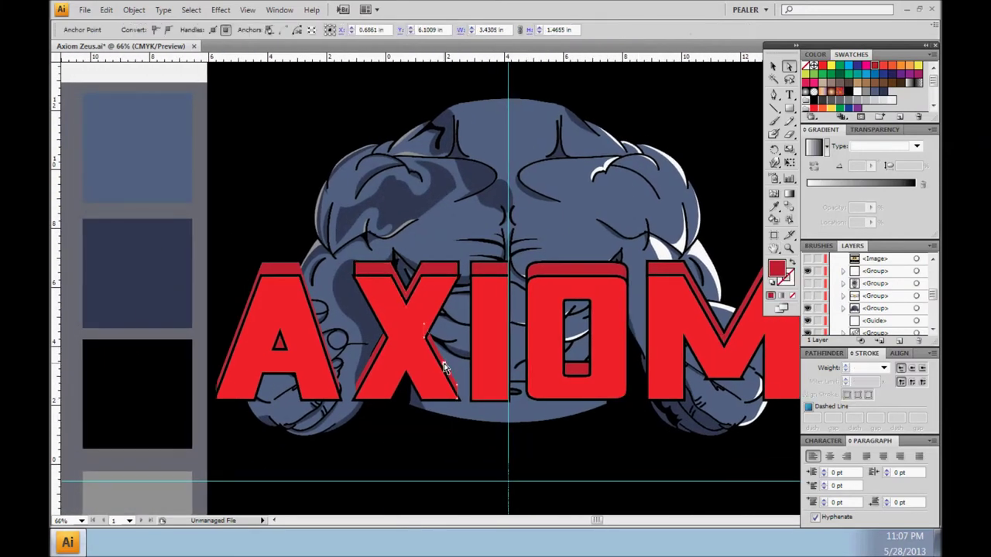
pyautogui.keyDown('shift'); pyautogui.click(380, 354); pyautogui.keyUp('shift')
pyautogui.click(883, 368)
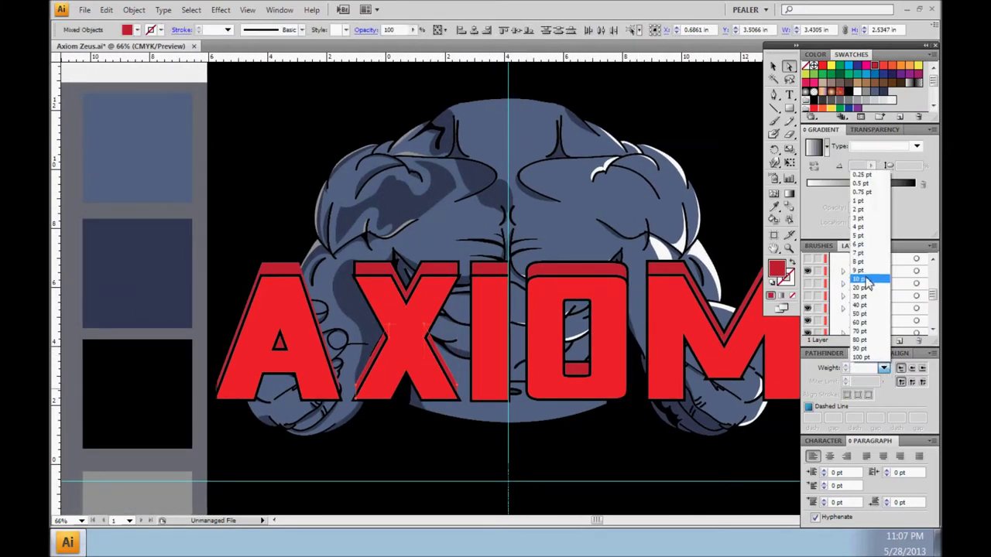
pyautogui.click(863, 267)
pyautogui.hotkey('ctrl', 'z')
pyautogui.hotkey('ctrl', 'z')
pyautogui.hotkey('ctrl', 'z')
pyautogui.hotkey('ctrl', 'z')
pyautogui.click(107, 10)
pyautogui.click(128, 43)
# - Raise the letter group's outline weight one step, then deselect
pyautogui.click(542, 426)
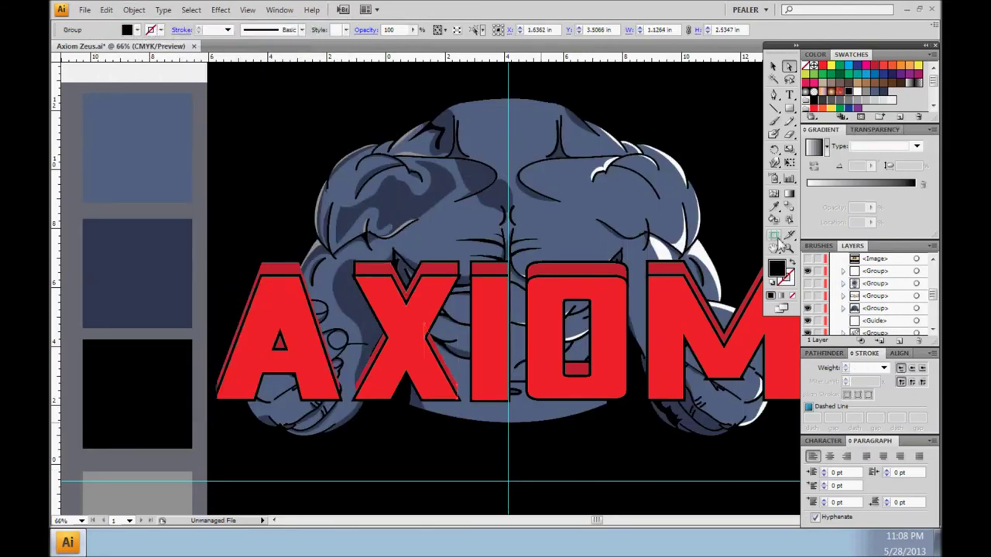
pyautogui.click(883, 368)
pyautogui.click(847, 365)
pyautogui.write('14')
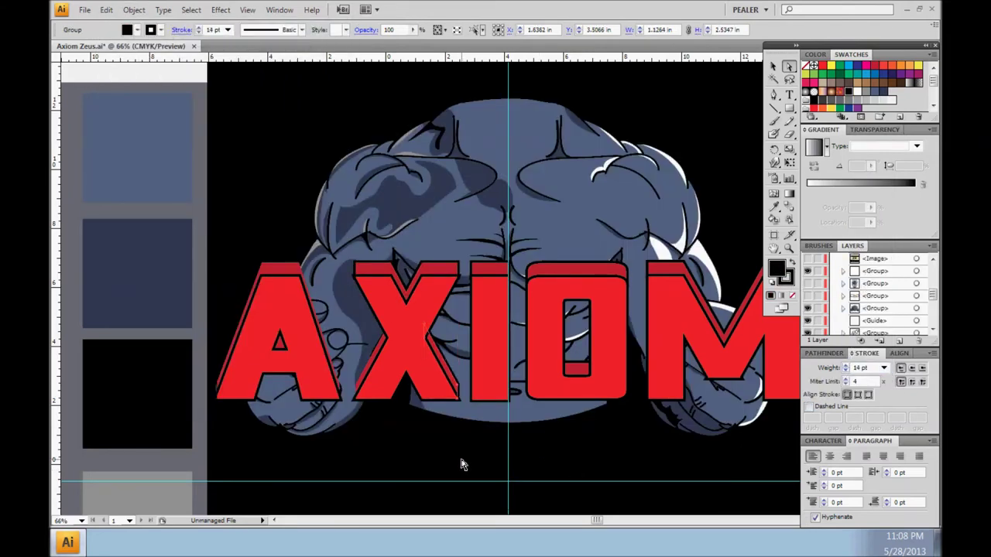
pyautogui.scroll(-1, 460, 465)
pyautogui.click(454, 456)
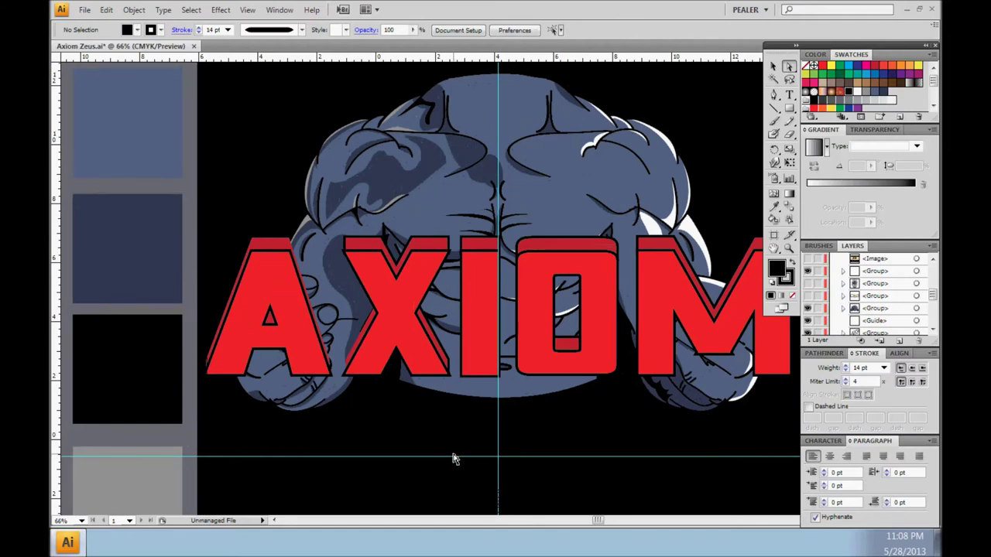
# - Apply a thicker outline weight to another letter group
pyautogui.scroll(3, 429, 398)
pyautogui.hscroll(-1, 422, 457)
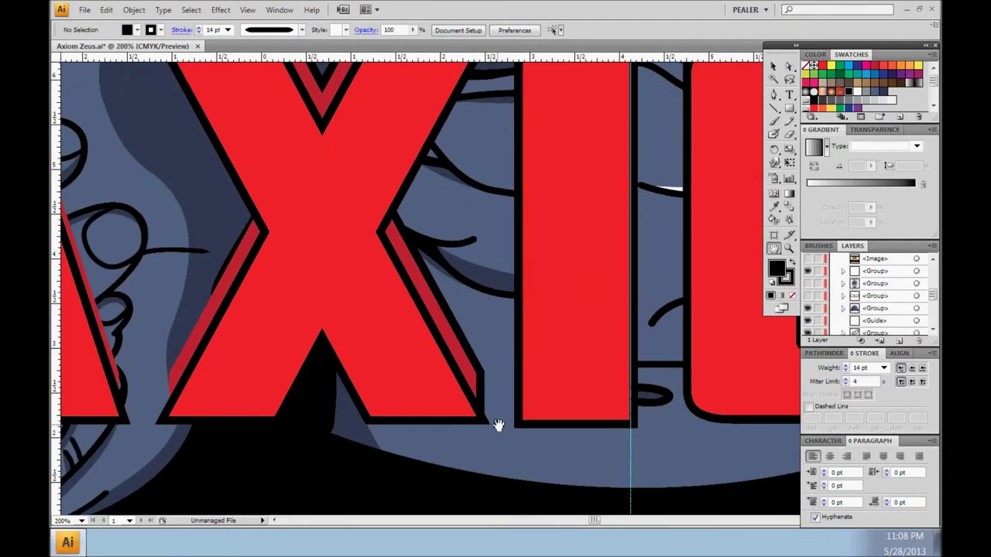
pyautogui.hscroll(-1, 504, 420)
pyautogui.click(389, 336)
pyautogui.click(884, 367)
pyautogui.click(876, 274)
pyautogui.click(846, 365)
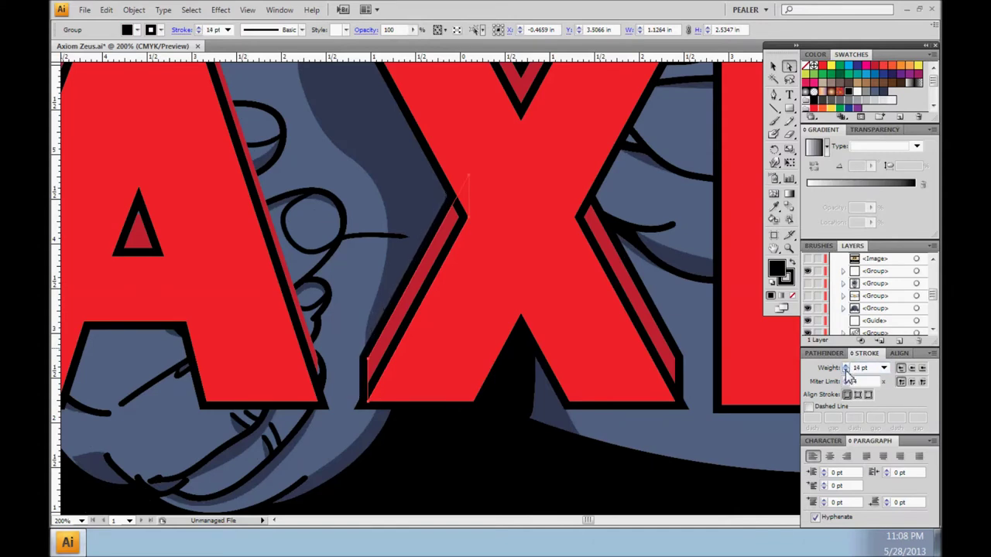
# - Nudge the X's bottom-left outline corner and check the stroke on the A's top bar
pyautogui.click(356, 410)
pyautogui.moveTo(368, 408); pyautogui.dragTo(369, 408)
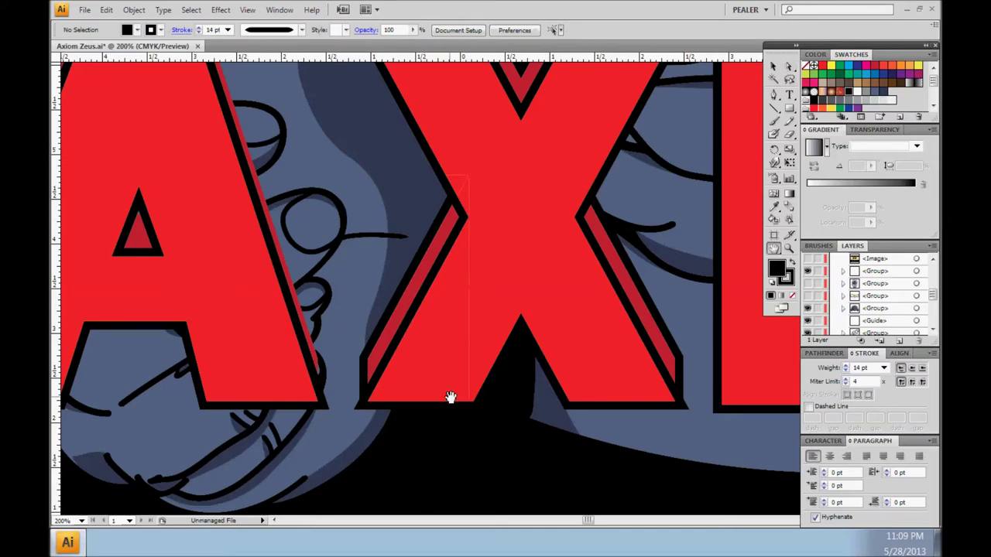
pyautogui.moveTo(208, 65); pyautogui.dragTo(353, 166)
pyautogui.click(357, 155)
pyautogui.click(824, 353)
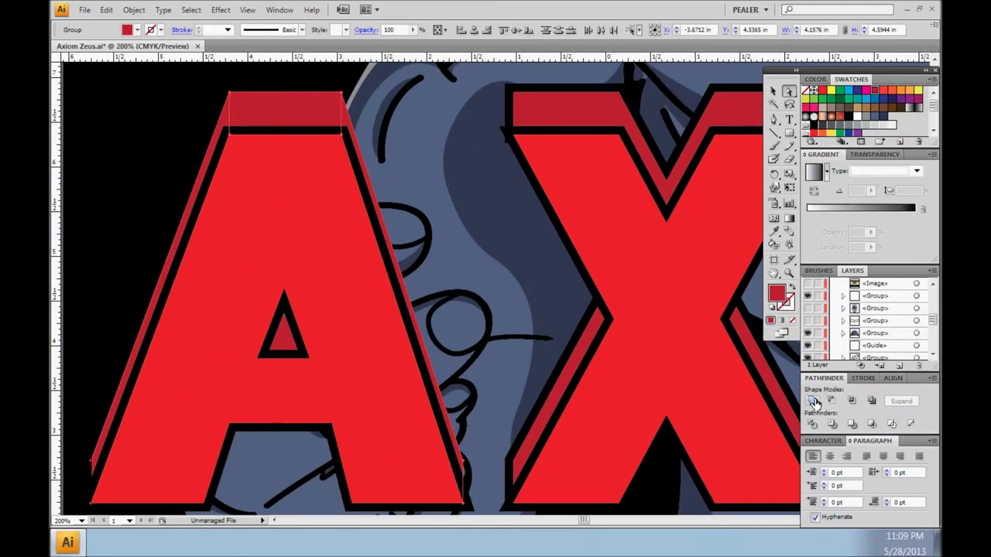
pyautogui.click(813, 401)
pyautogui.click(863, 378)
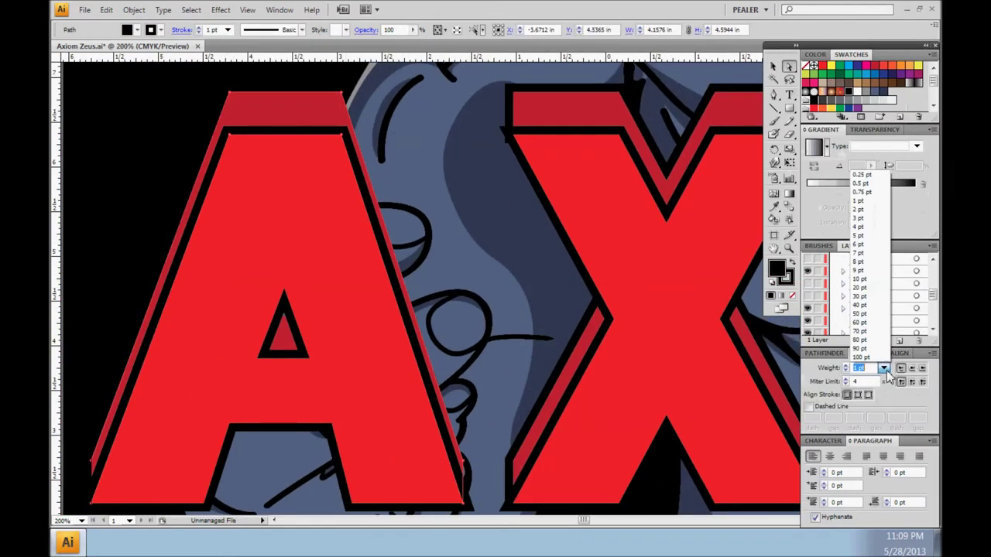
# - Deselect and zoom out to 66% to view the whole AXIOM logo
pyautogui.scroll(-3, 464, 418)
pyautogui.write('14')
pyautogui.click(209, 464)
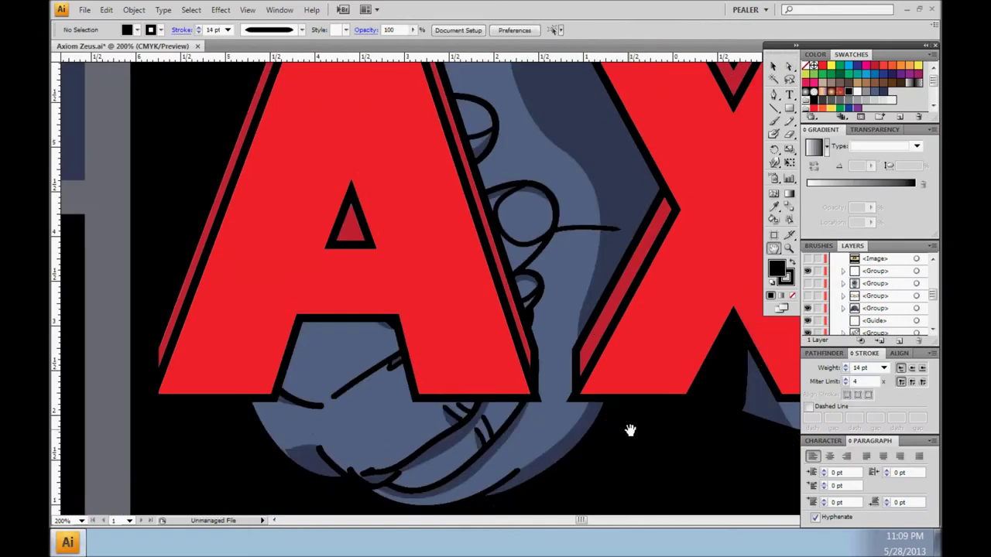
pyautogui.moveTo(627, 429); pyautogui.dragTo(427, 458)
pyautogui.scroll(5, 933, 298)
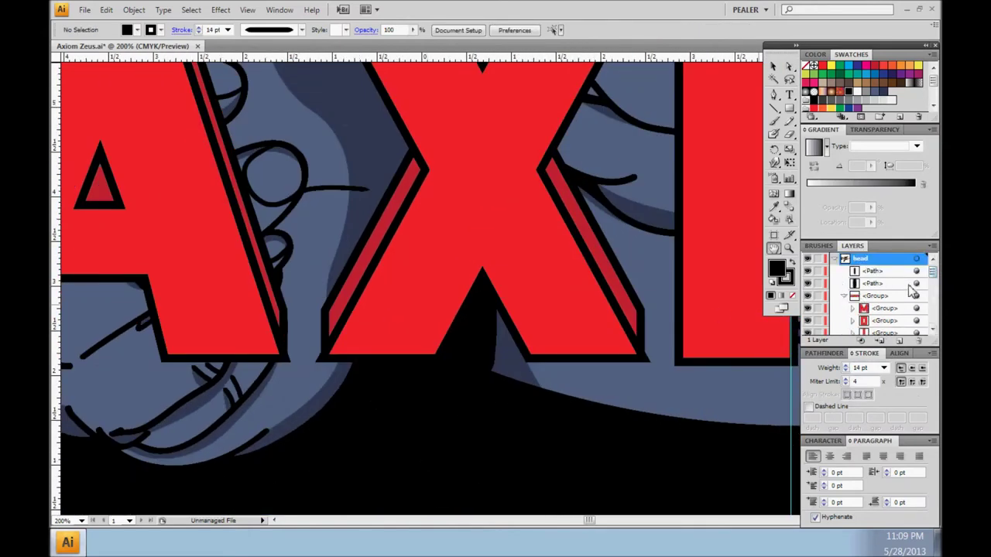
pyautogui.hotkey('ctrl', '-')
pyautogui.hotkey('ctrl', '-')
pyautogui.hotkey('ctrl', '-')
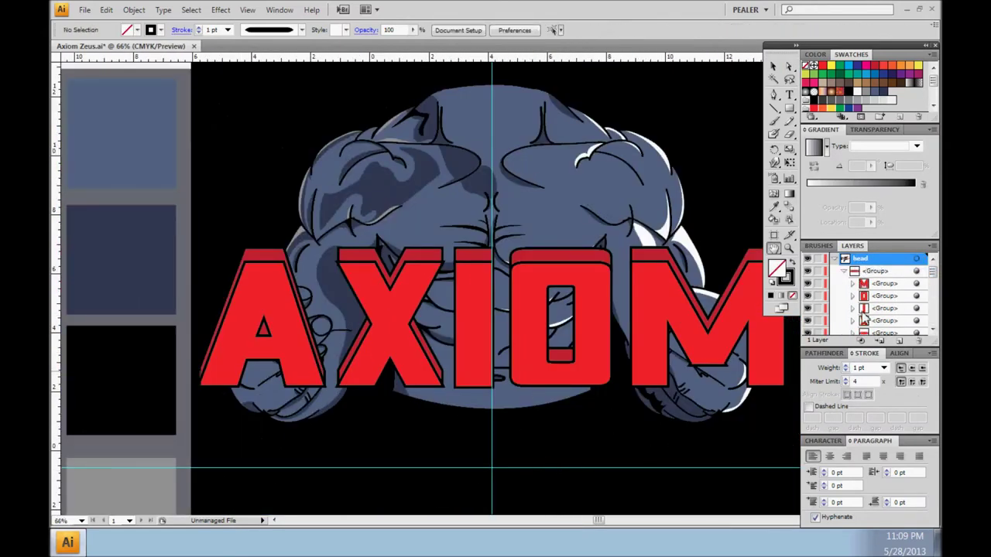
# - Select the X's black outline path, zoom in, and reshape its lower-left corner
pyautogui.click(852, 320)
pyautogui.click(863, 283)
pyautogui.click(917, 296)
pyautogui.hotkey('ctrl', '+')
pyautogui.hotkey('ctrl', '+')
pyautogui.hotkey('ctrl', '+')
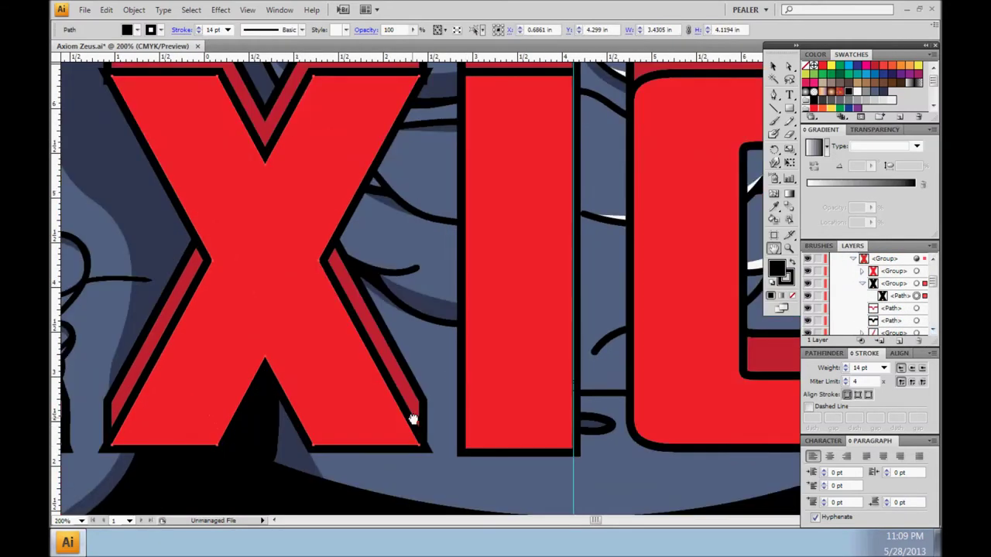
pyautogui.hotkey('ctrl', '+')
pyautogui.press('a')
pyautogui.moveTo(356, 330); pyautogui.dragTo(320, 318)
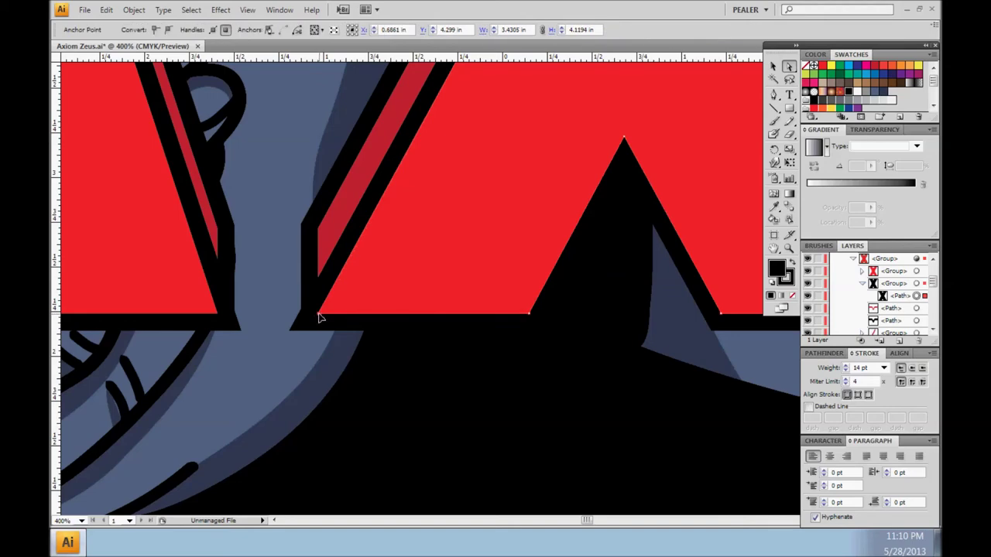
# - Convert the X's outline stroke to a filled shape, add anchor points, and shift its lower-left corner right
pyautogui.click(134, 9)
pyautogui.click(356, 299)
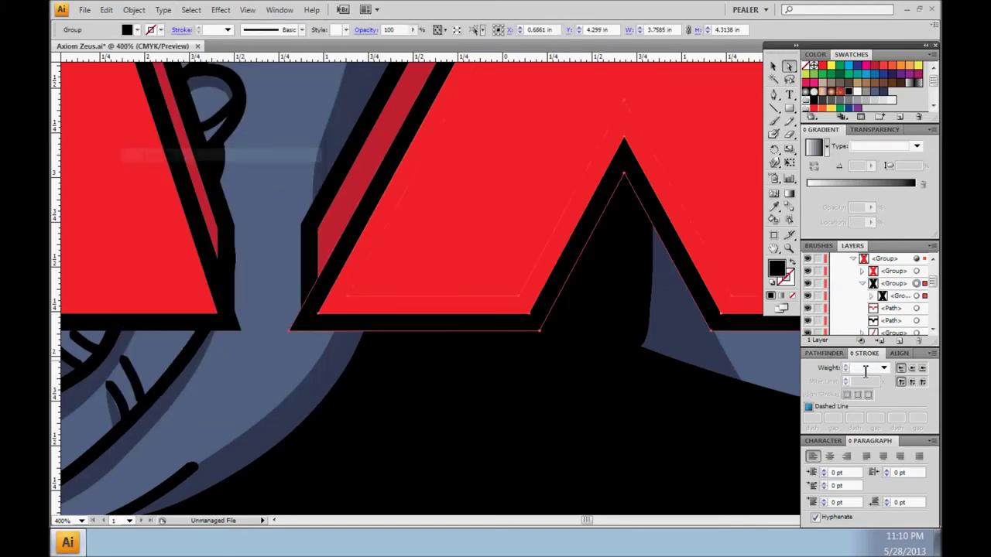
pyautogui.click(134, 9)
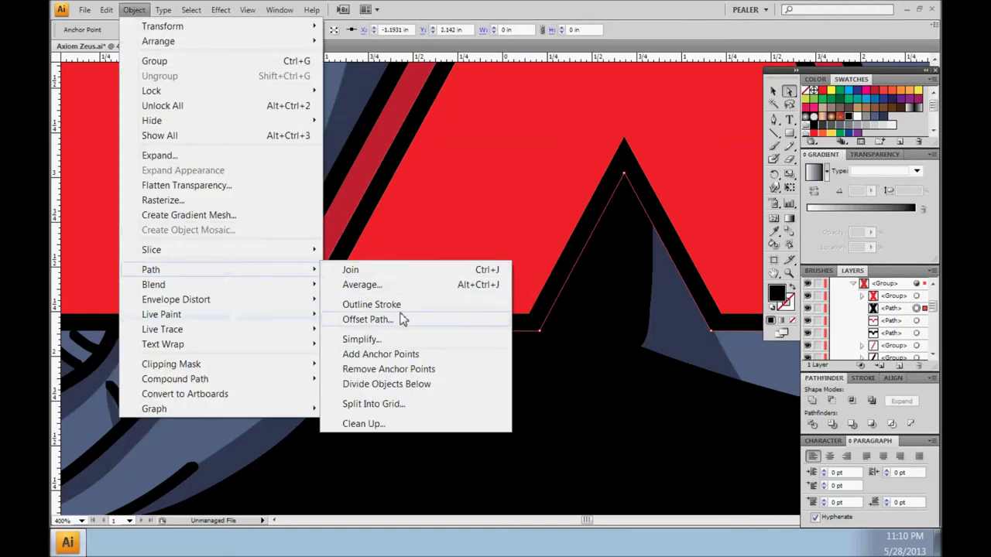
pyautogui.click(380, 351)
pyautogui.moveTo(291, 329); pyautogui.dragTo(305, 331)
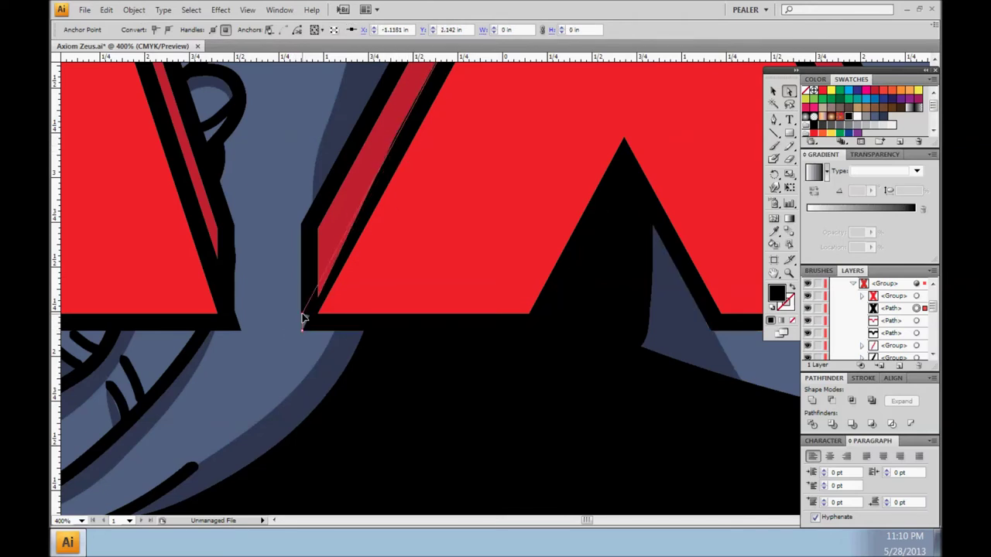
pyautogui.click(367, 405)
# - Extend the outline's left edge leftward and place a vertical guide along it
pyautogui.scroll(3, 283, 327)
pyautogui.scroll(-1, 347, 328)
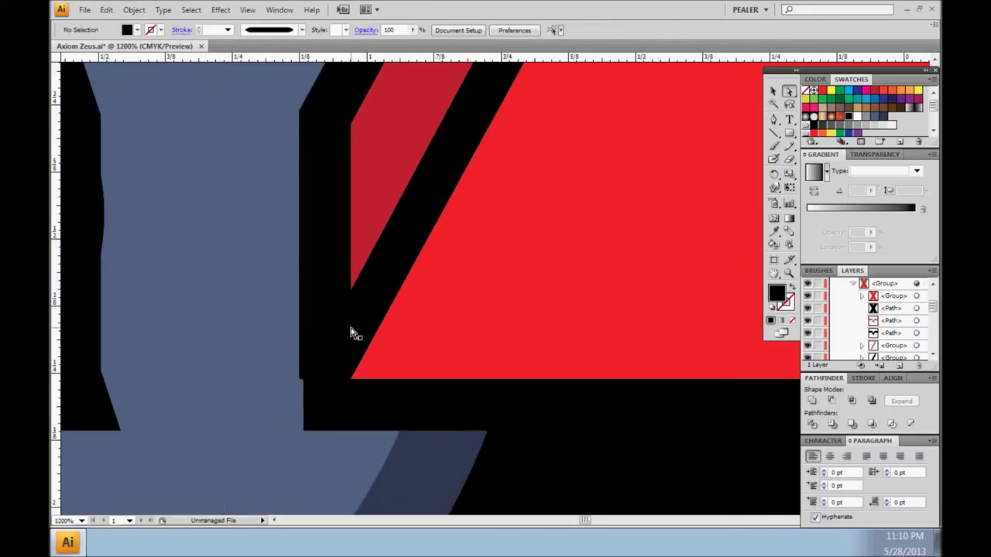
pyautogui.moveTo(303, 400); pyautogui.dragTo(299, 395)
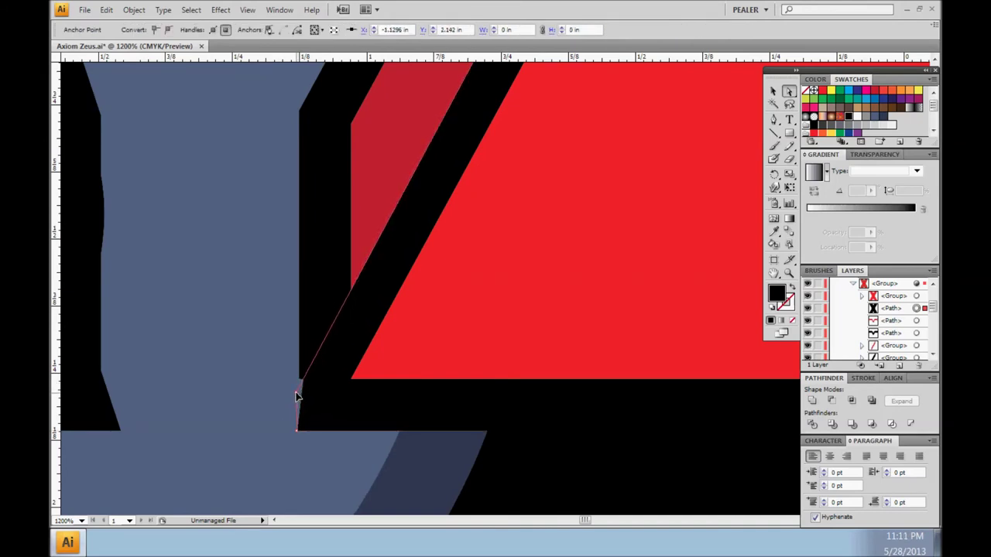
pyautogui.press('Left')
pyautogui.press('Left')
pyautogui.press('Left')
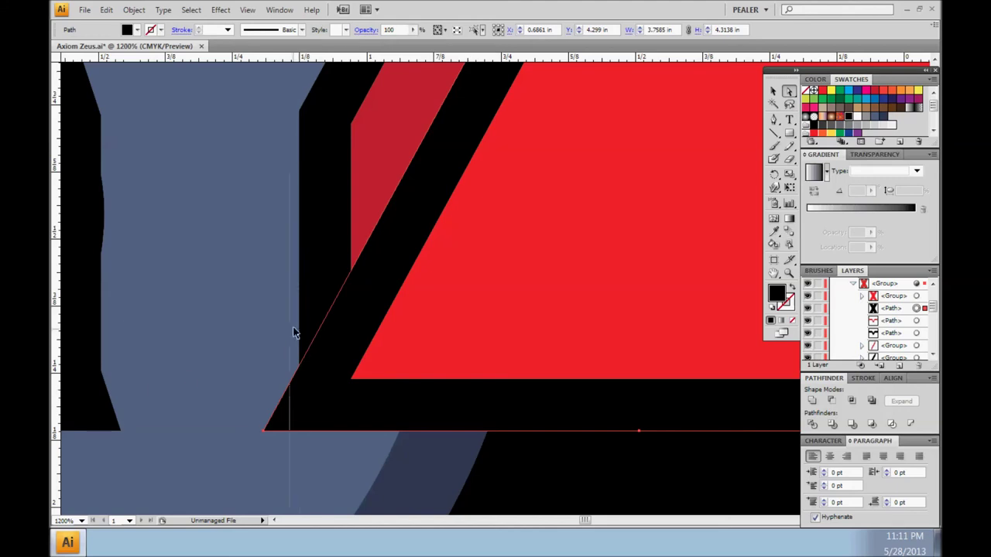
pyautogui.moveTo(54, 393); pyautogui.dragTo(299, 348)
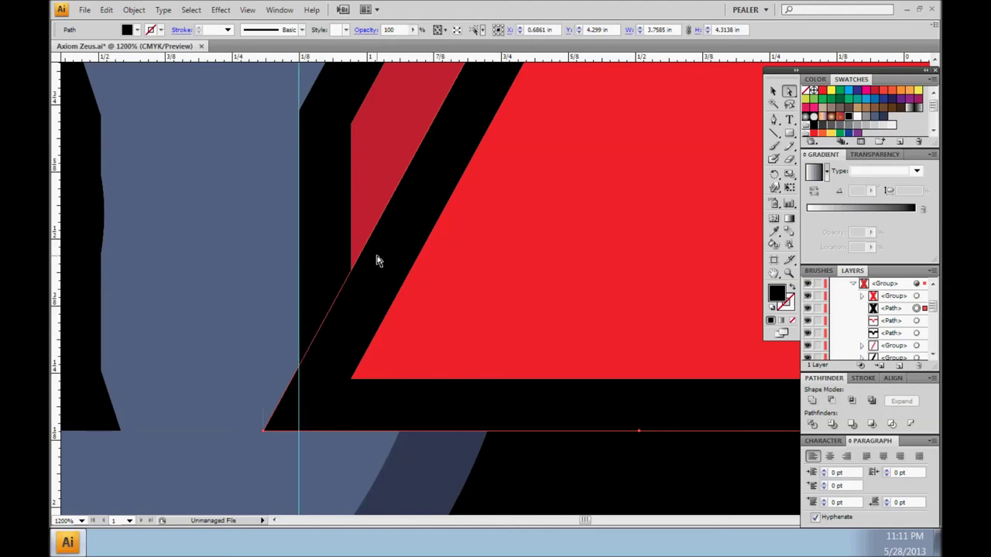
# - Select a corner point of the black outline and delete its bottom segment
pyautogui.click(134, 9)
pyautogui.click(527, 194)
pyautogui.scroll(2, 464, 217)
pyautogui.click(423, 223)
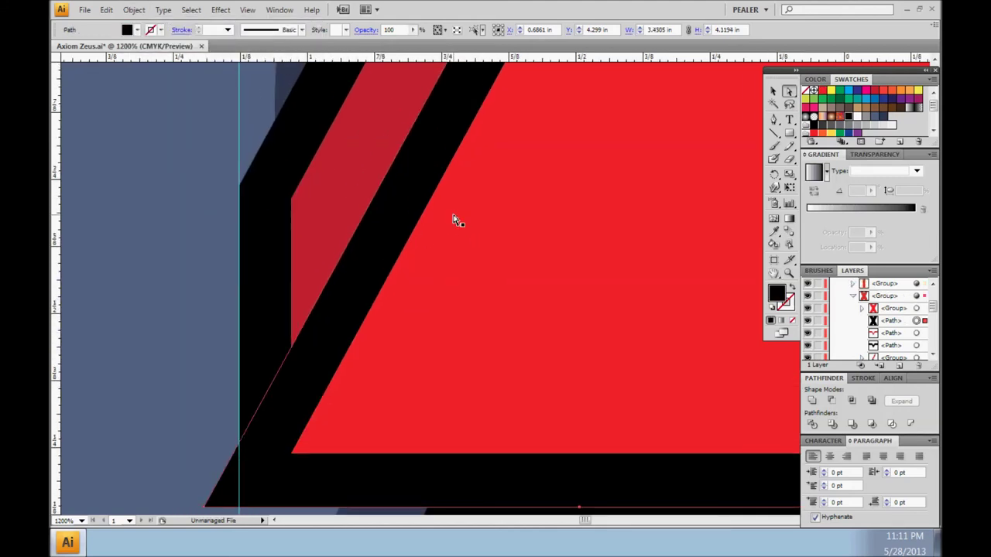
pyautogui.click(134, 9)
pyautogui.click(376, 286)
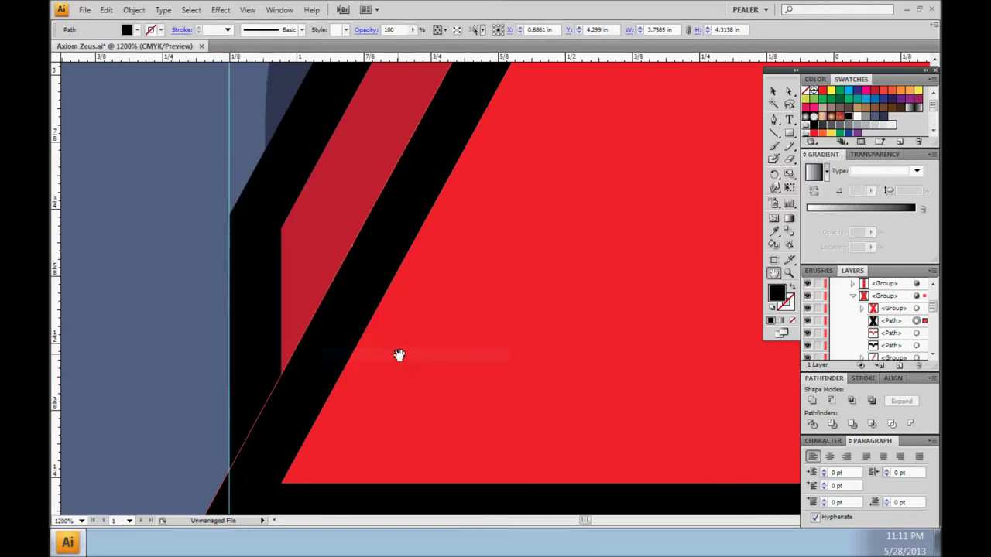
pyautogui.scroll(-2, 396, 255)
pyautogui.press('Delete')
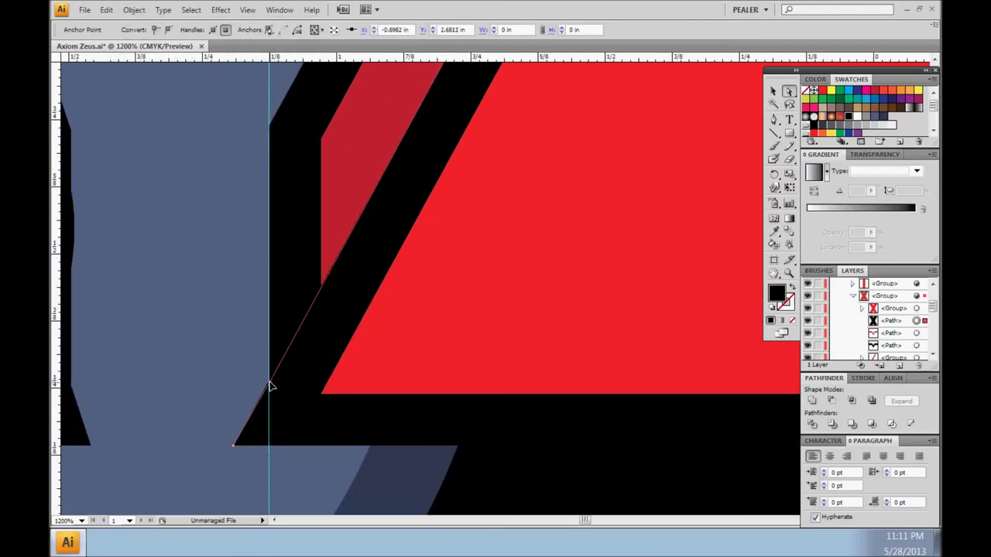
# - Undo and redo back to the earlier extended outline state, then deselect
pyautogui.hotkey('ctrl', 'z')
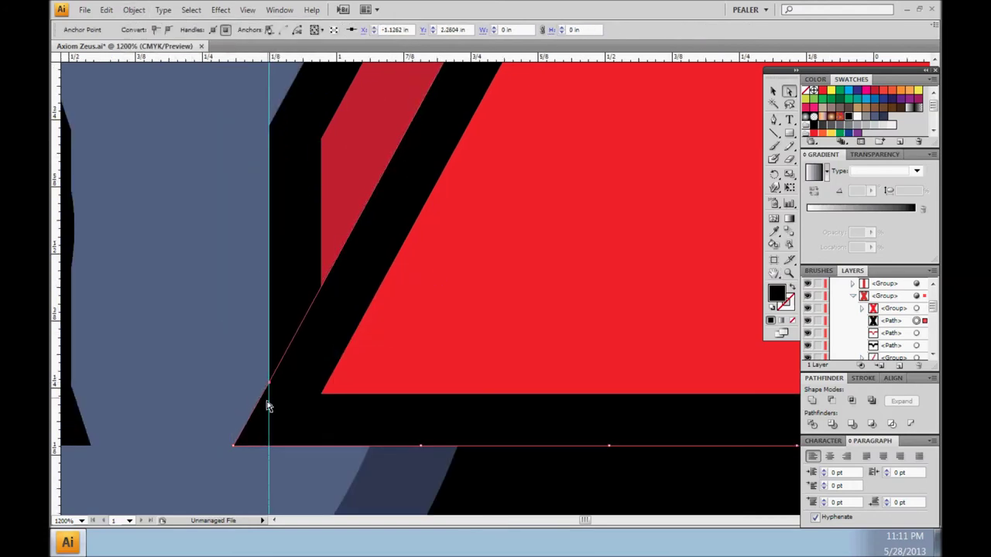
pyautogui.hotkey('ctrl', 'z')
pyautogui.hotkey('ctrl', 'shift', 'z')
pyautogui.hotkey('ctrl', 'z')
pyautogui.hotkey('ctrl', 'shift', 'z')
pyautogui.hotkey('ctrl', 'z')
pyautogui.hotkey('ctrl', 'shift', 'z')
pyautogui.hotkey('ctrl', 'z')
pyautogui.hotkey('ctrl', 'shift', 'z')
pyautogui.hotkey('ctrl', 'z')
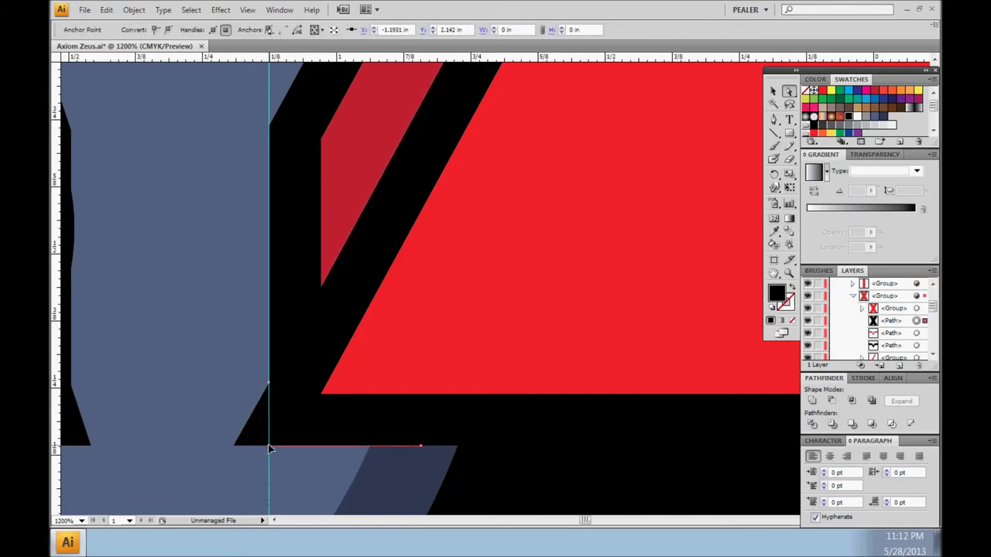
pyautogui.hotkey('ctrl', 'shift', 'z')
pyautogui.hotkey('ctrl', 'z')
pyautogui.hotkey('ctrl', 'shift', 'a')
# - Select the X's lower-right outline corner anchor, then deselect and fit the whole artwork
pyautogui.moveTo(542, 490)
pyautogui.mouseDown()
pyautogui.moveTo(504, 361)
pyautogui.moveTo(475, 406)
pyautogui.mouseUp()
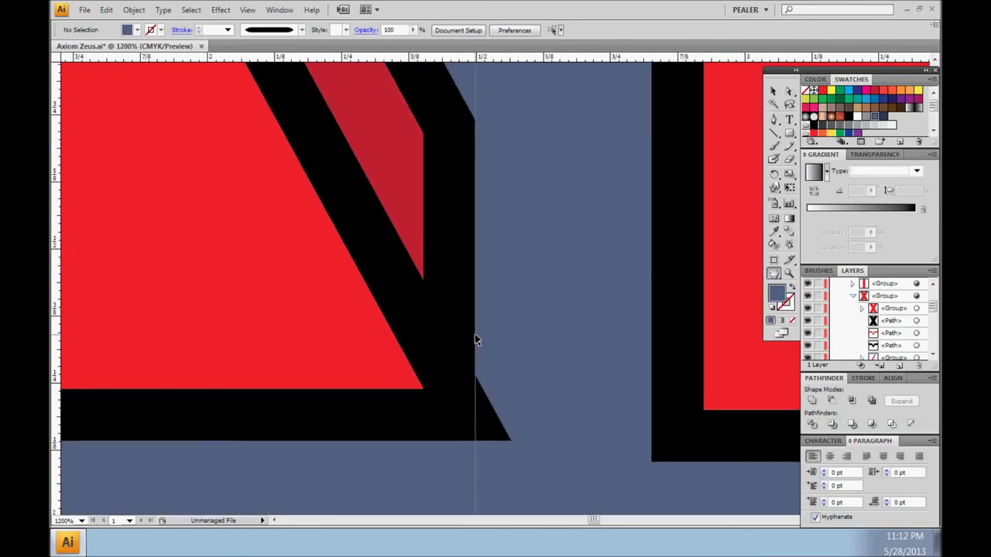
pyautogui.press('a')
pyautogui.click(477, 370)
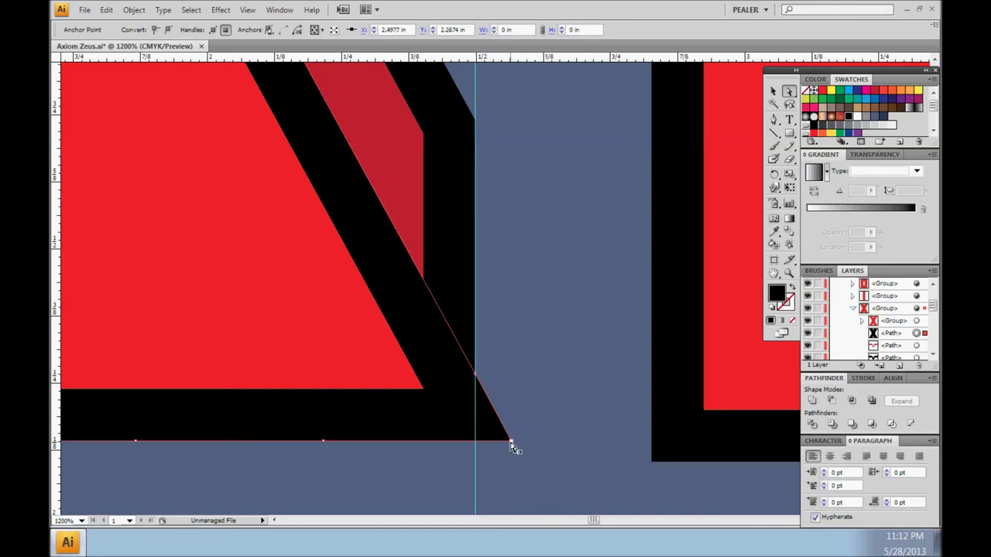
pyautogui.click(525, 461)
pyautogui.click(310, 218)
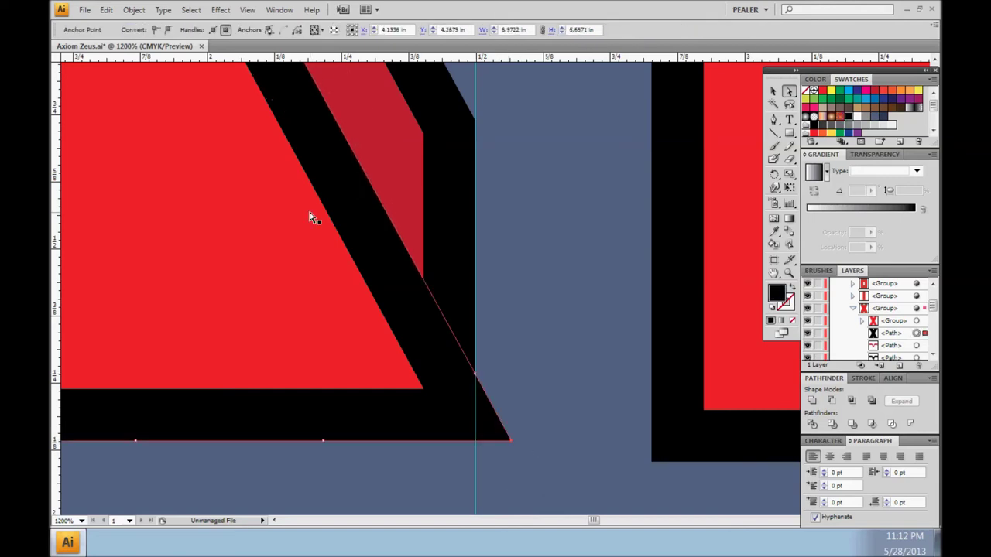
pyautogui.hotkey('ctrl', 'shift', 'a')
pyautogui.hotkey('ctrl', '0')
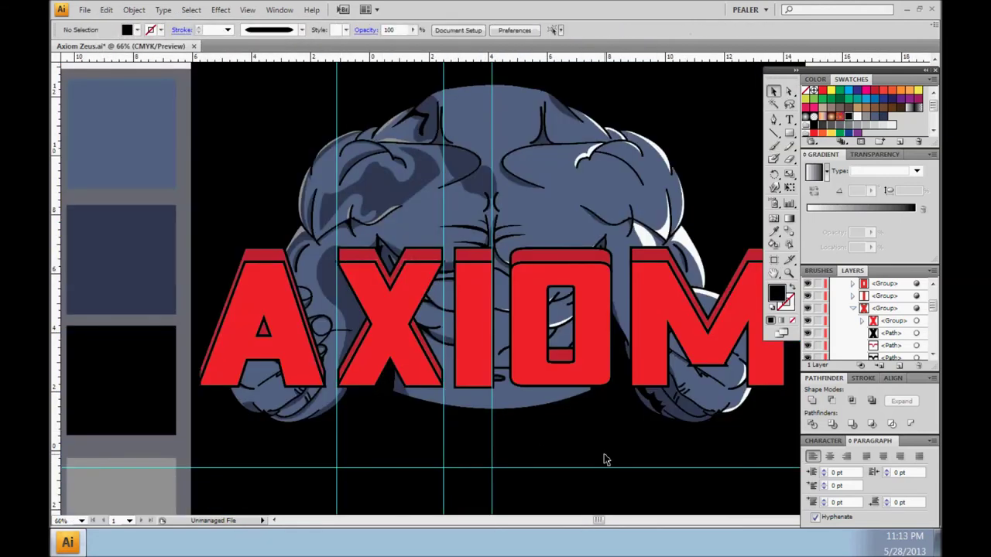
# - Zoom in on the spiky outline corner and select its path with Direct Selection (A)
pyautogui.scroll(2, 461, 312)
pyautogui.scroll(2, 462, 294)
pyautogui.scroll(2, 418, 407)
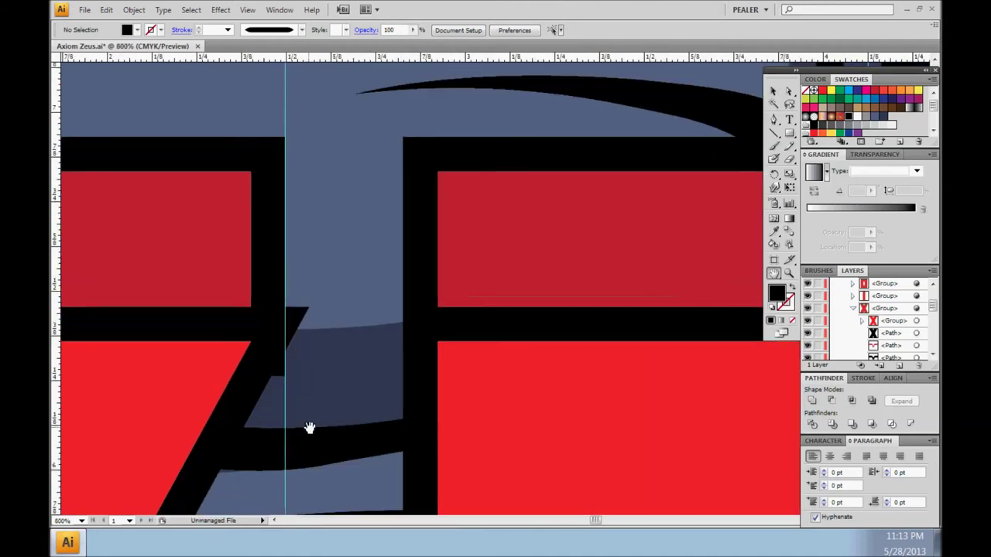
pyautogui.scroll(1, 310, 422)
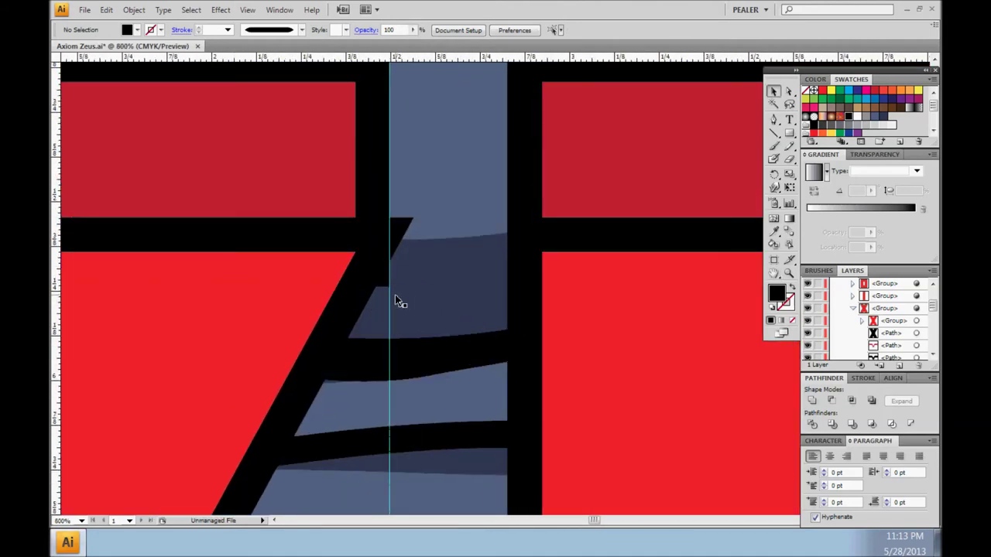
pyautogui.scroll(1, 389, 295)
pyautogui.press('a')
pyautogui.click(376, 382)
# - Drag the black outline's top-right corner anchor left onto the vertical guide
pyautogui.scroll(-1, 382, 431)
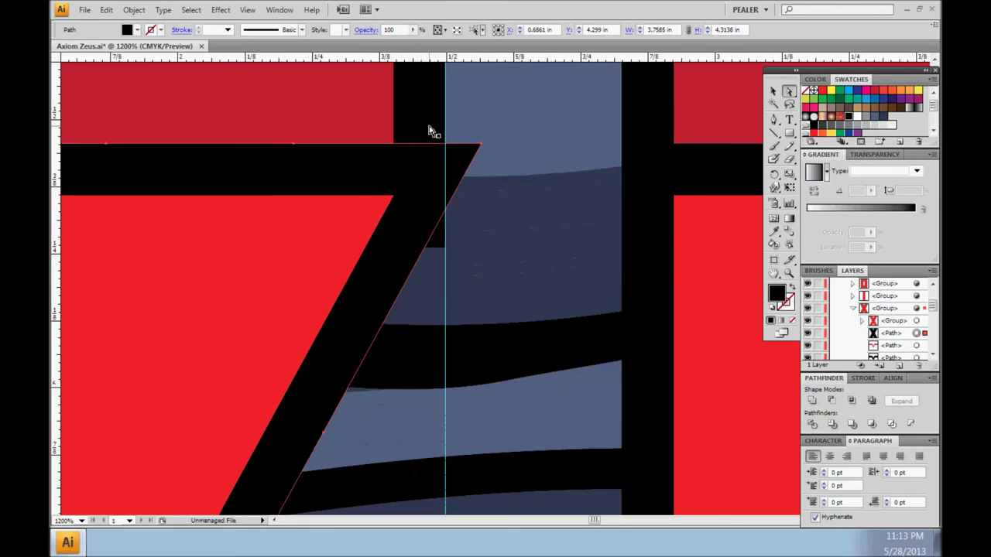
pyautogui.click(365, 111)
pyautogui.click(418, 116)
pyautogui.moveTo(505, 302)
pyautogui.mouseDown()
pyautogui.moveTo(500, 406)
pyautogui.moveTo(496, 354)
pyautogui.mouseUp()
pyautogui.click(327, 475)
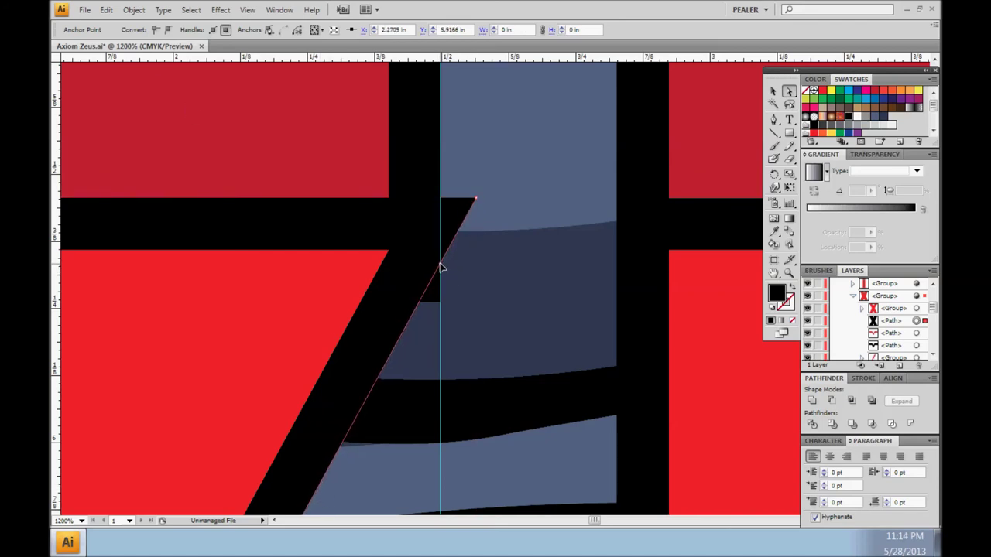
pyautogui.moveTo(476, 198); pyautogui.dragTo(440, 199)
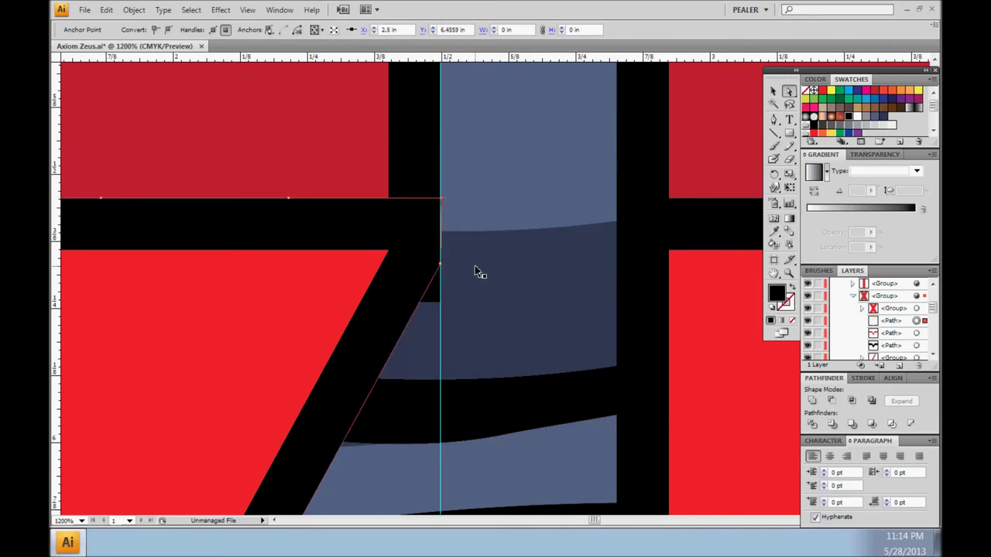
# - Select the outline's corner anchor and hide the guides via View > Guides
pyautogui.scroll(4, 477, 272)
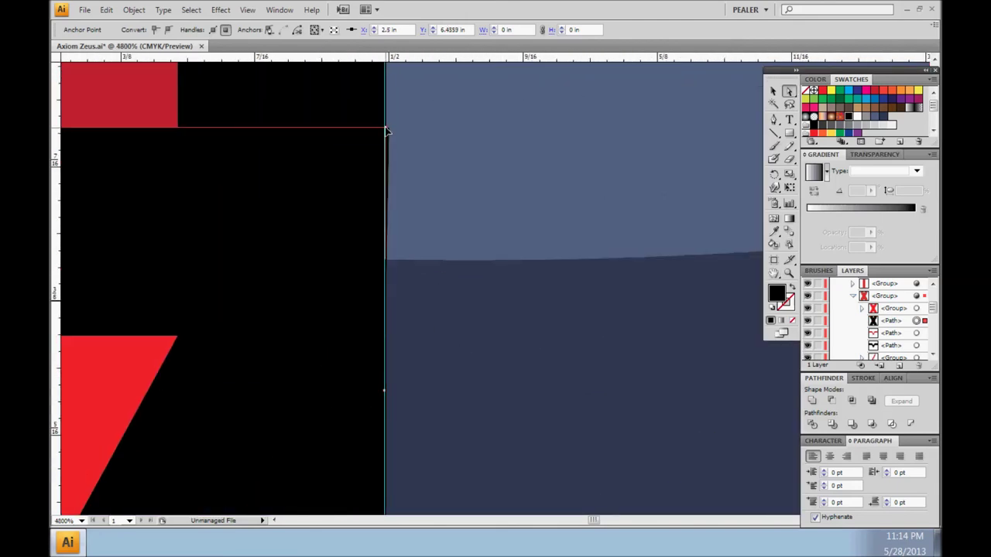
pyautogui.click(355, 400)
pyautogui.click(384, 394)
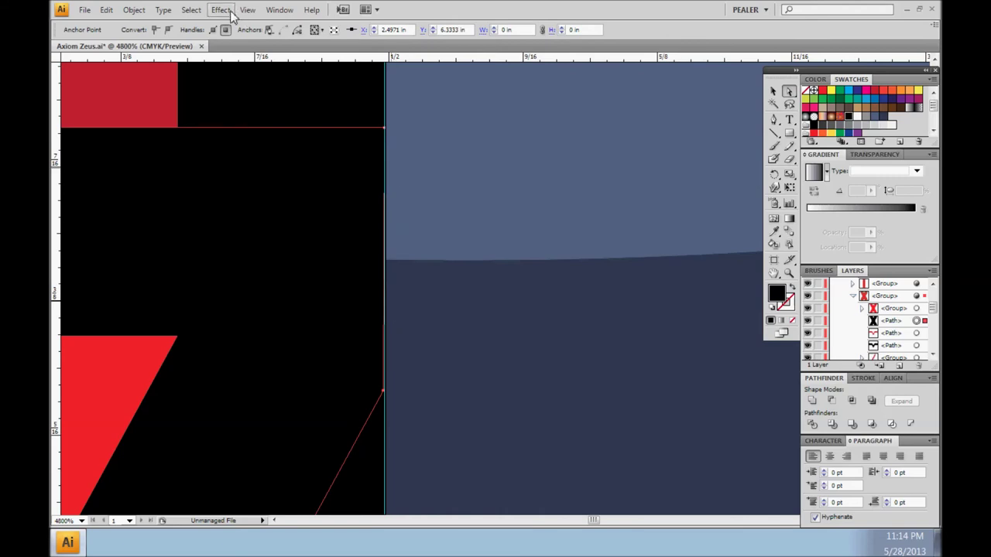
pyautogui.click(247, 9)
pyautogui.click(507, 413)
# - Expand the selected black outline into filled shapes with Object > Expand
pyautogui.scroll(-1, 492, 418)
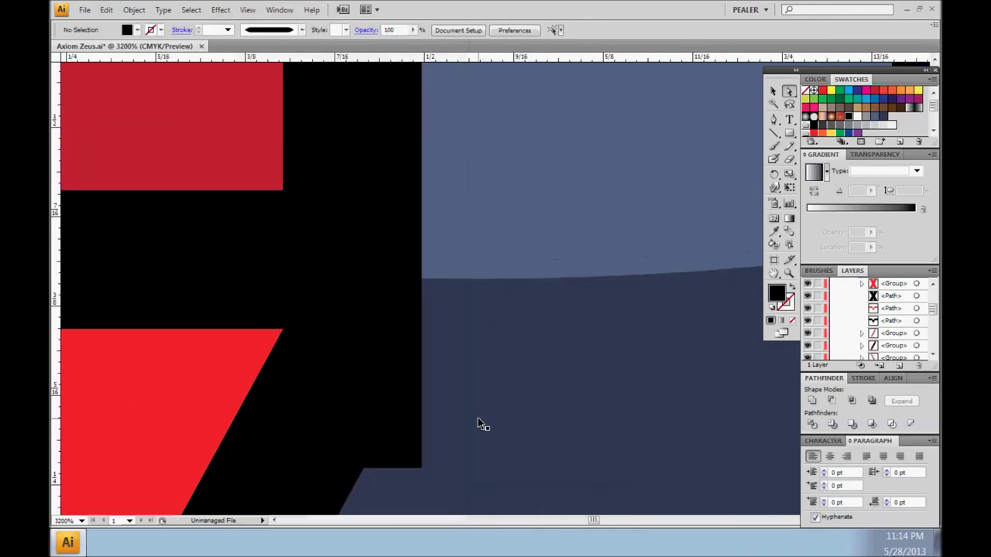
pyautogui.scroll(-1, 484, 421)
pyautogui.click(916, 320)
pyautogui.click(133, 10)
pyautogui.click(166, 155)
pyautogui.press('Return')
# - Undo a trial anchor move and add anchor points along the outline's edge
pyautogui.moveTo(444, 428); pyautogui.dragTo(401, 420)
pyautogui.hotkey('ctrl', 'z')
pyautogui.click(133, 9)
pyautogui.click(380, 355)
pyautogui.click(134, 10)
pyautogui.press('Escape')
# - Slant the outline's lower-right corner inward, pull the upper anchor down the guide, then fit artwork
pyautogui.moveTo(441, 464); pyautogui.dragTo(399, 463)
pyautogui.moveTo(441, 284); pyautogui.dragTo(443, 329)
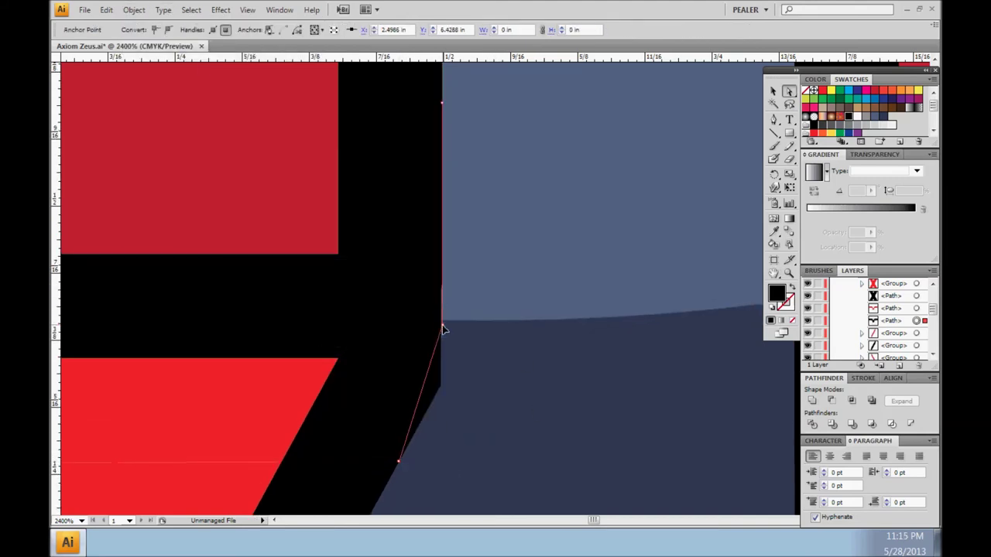
pyautogui.click(504, 401)
pyautogui.click(427, 253)
pyautogui.click(490, 453)
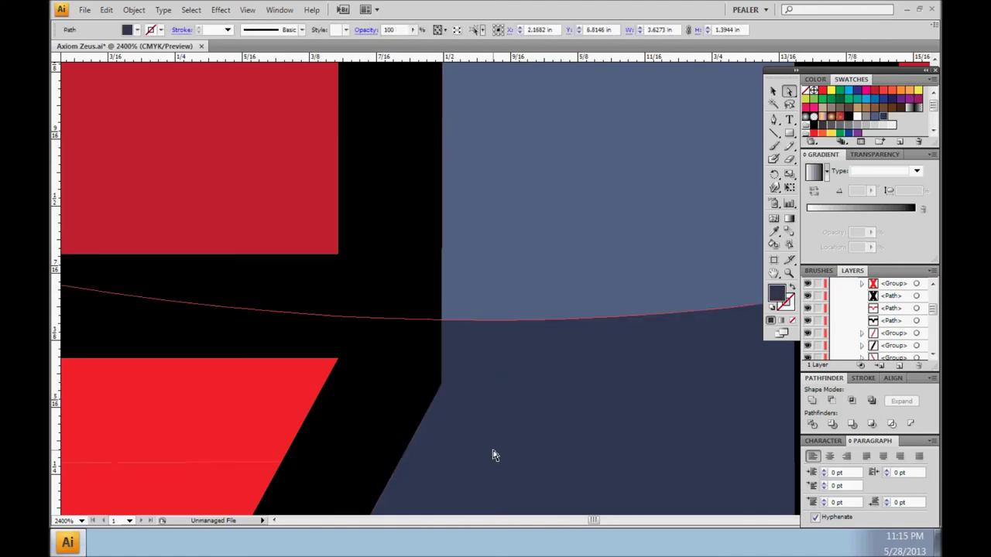
pyautogui.hotkey('ctrl', '0')
pyautogui.click(446, 449)
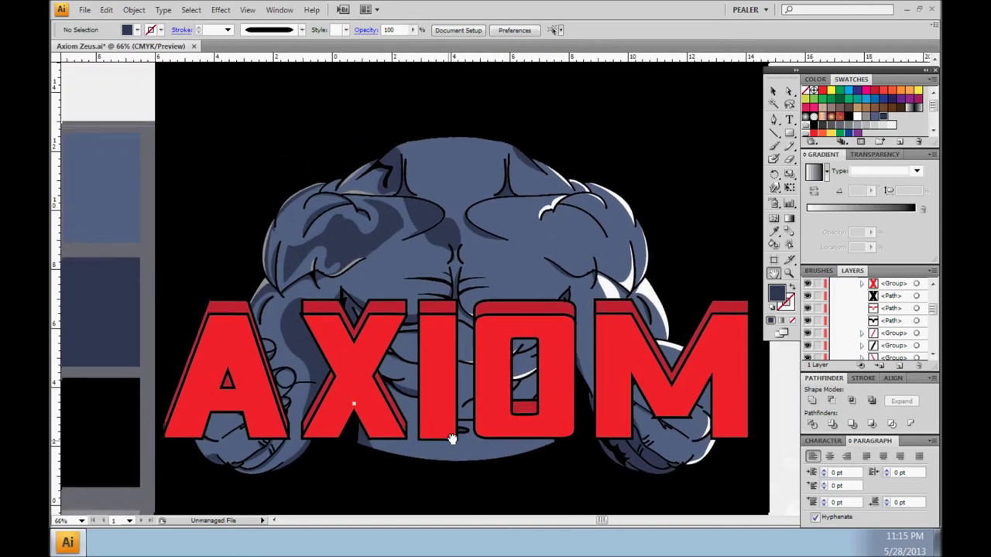
# - Zoom in on the outline spike and select the diagonal outline path with Direct Selection
pyautogui.moveTo(454, 436); pyautogui.dragTo(470, 448)
pyautogui.scroll(1, 480, 387)
pyautogui.scroll(2, 458, 369)
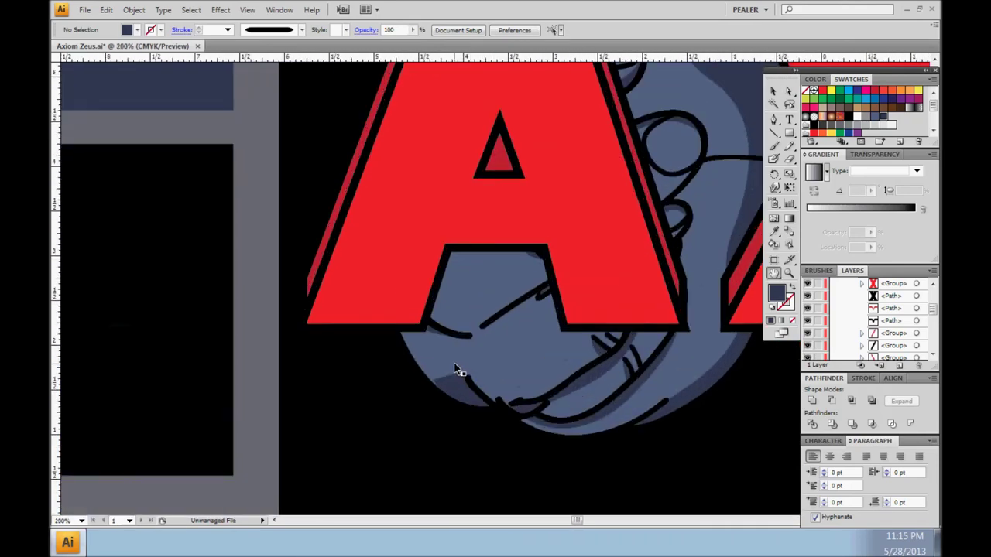
pyautogui.scroll(1, 580, 358)
pyautogui.scroll(4, 466, 330)
pyautogui.moveTo(465, 331); pyautogui.dragTo(416, 317)
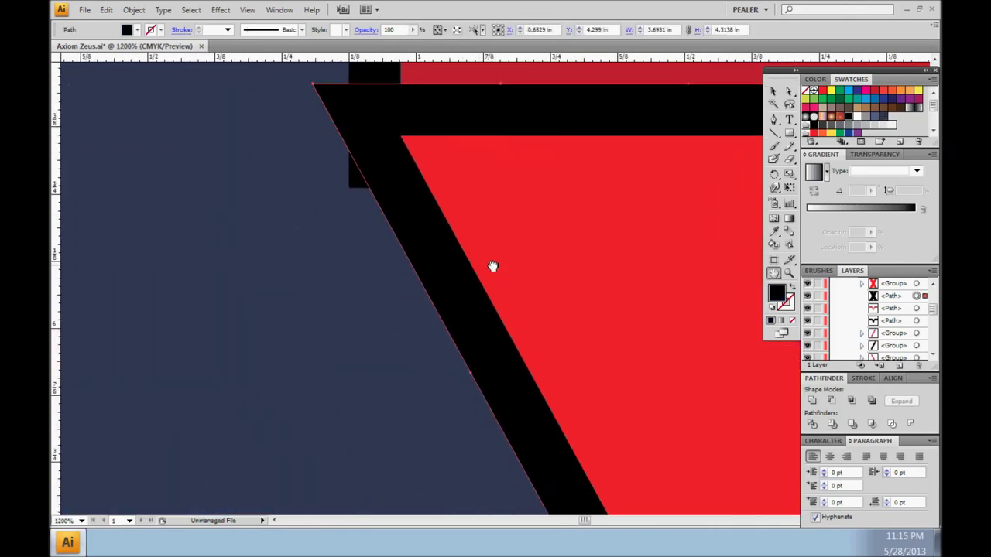
pyautogui.press('a')
pyautogui.click(461, 404)
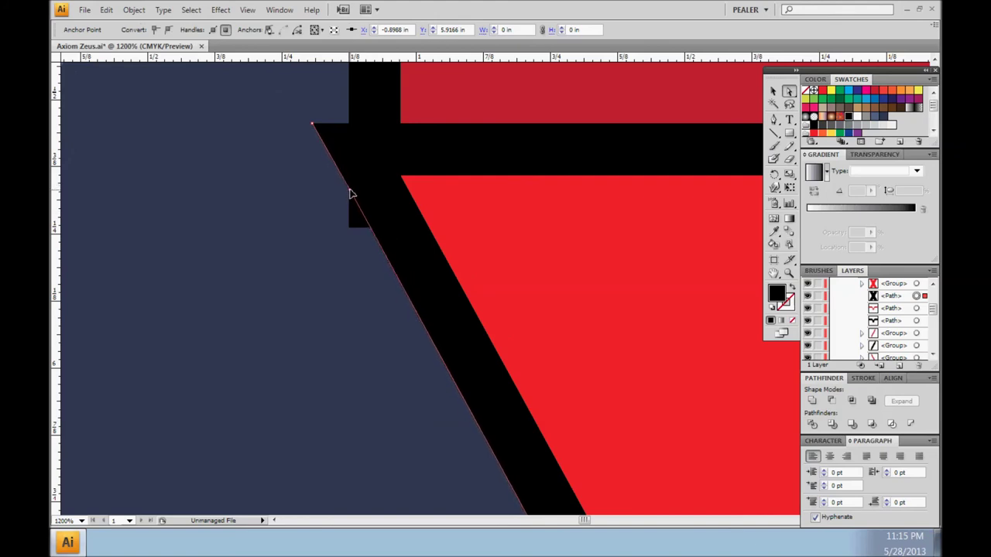
# - Drag the spike's top anchor down onto the letter corner, deselect, and view at 100%
pyautogui.moveTo(312, 124); pyautogui.dragTo(348, 228)
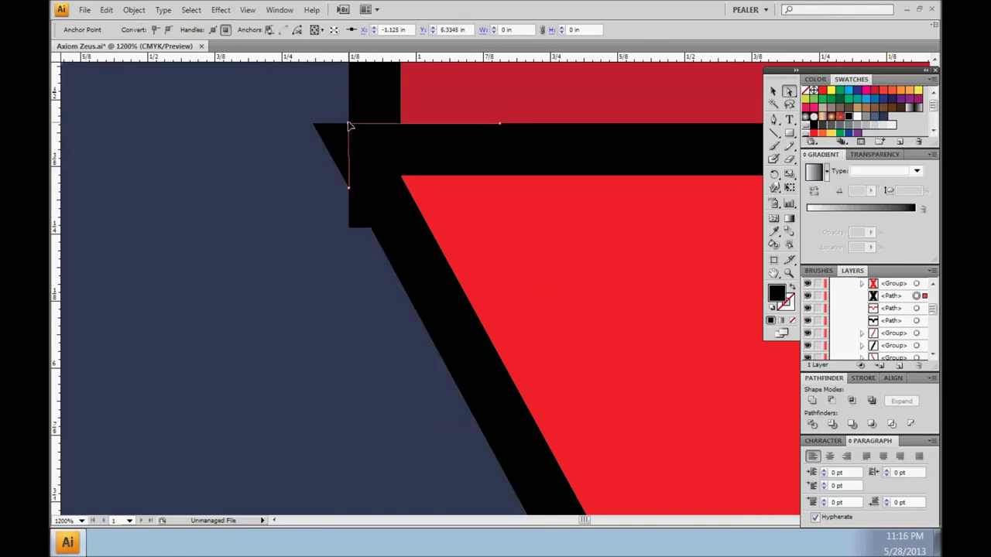
pyautogui.click(350, 231)
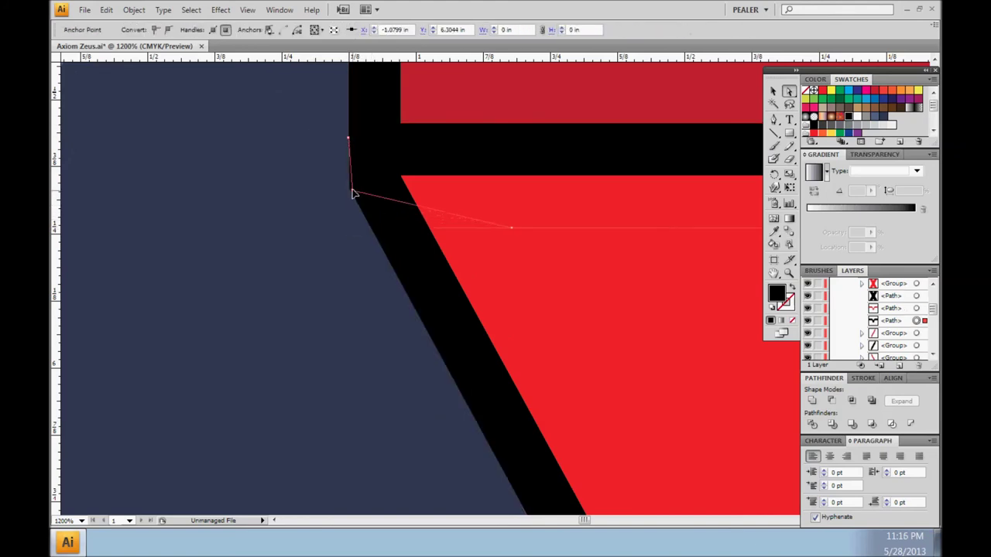
pyautogui.click(346, 252)
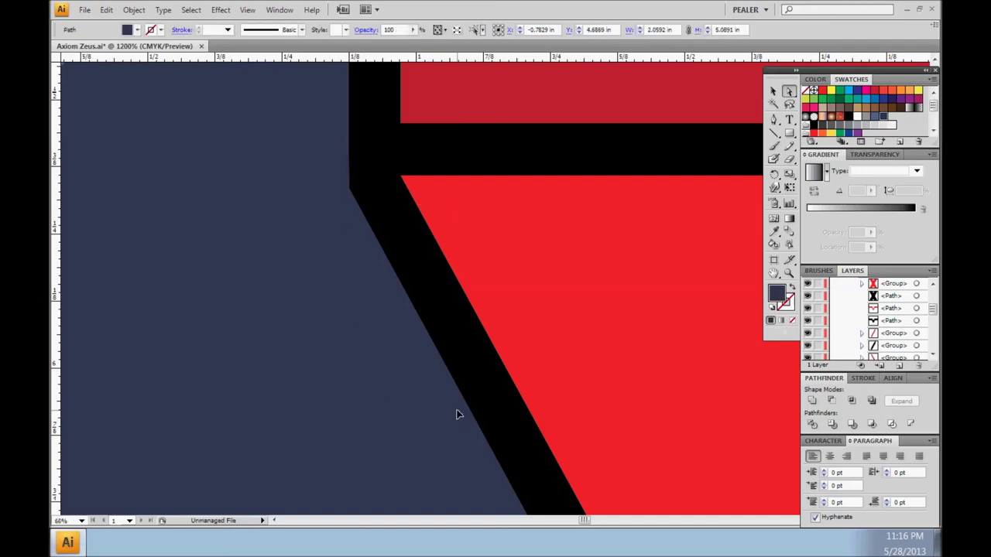
pyautogui.hotkey('ctrl', '0')
pyautogui.hotkey('ctrl', 'shift', 'a')
pyautogui.hotkey('ctrl', '1')
pyautogui.moveTo(527, 405); pyautogui.dragTo(478, 391)
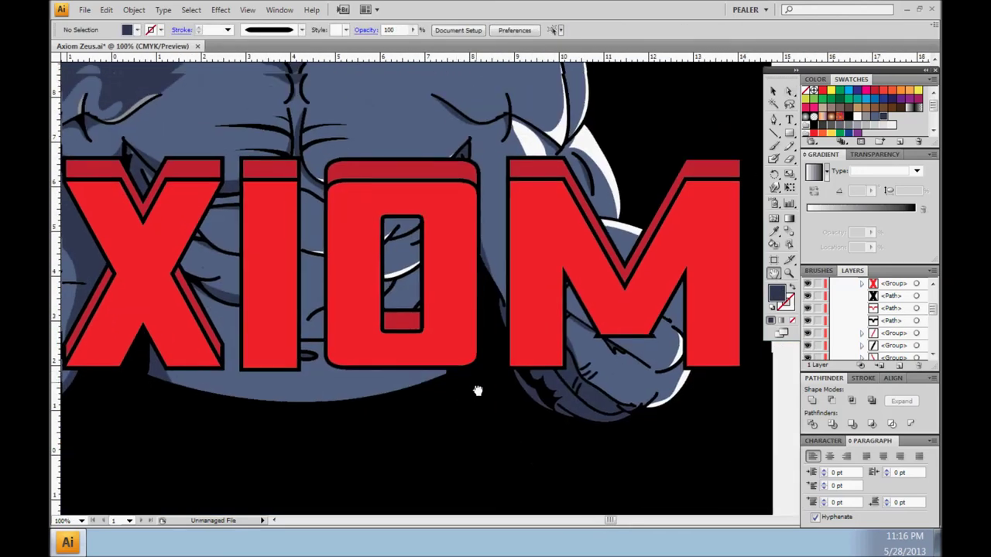
# - Select the M's outline group in Layers and expand it via Object > Expand
pyautogui.scroll(1, 442, 398)
pyautogui.scroll(3, 504, 408)
pyautogui.scroll(2, 480, 343)
pyautogui.scroll(2, 927, 309)
pyautogui.scroll(3, 925, 321)
pyautogui.click(916, 308)
pyautogui.click(134, 9)
pyautogui.click(178, 155)
pyautogui.click(558, 228)
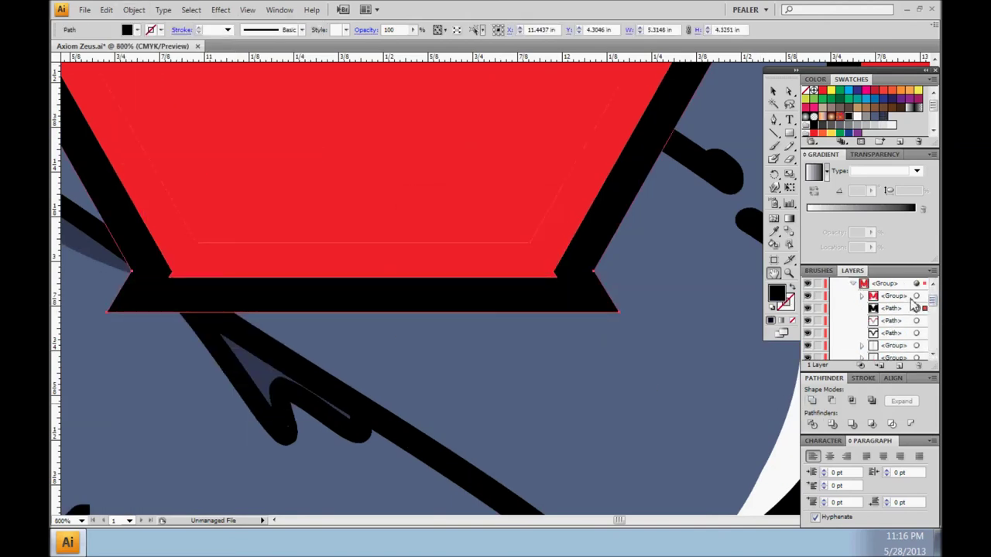
# - Delete the spike anchor and the notch anchor on the red letter shape
pyautogui.scroll(2, 526, 346)
pyautogui.scroll(3, 639, 303)
pyautogui.click(499, 312)
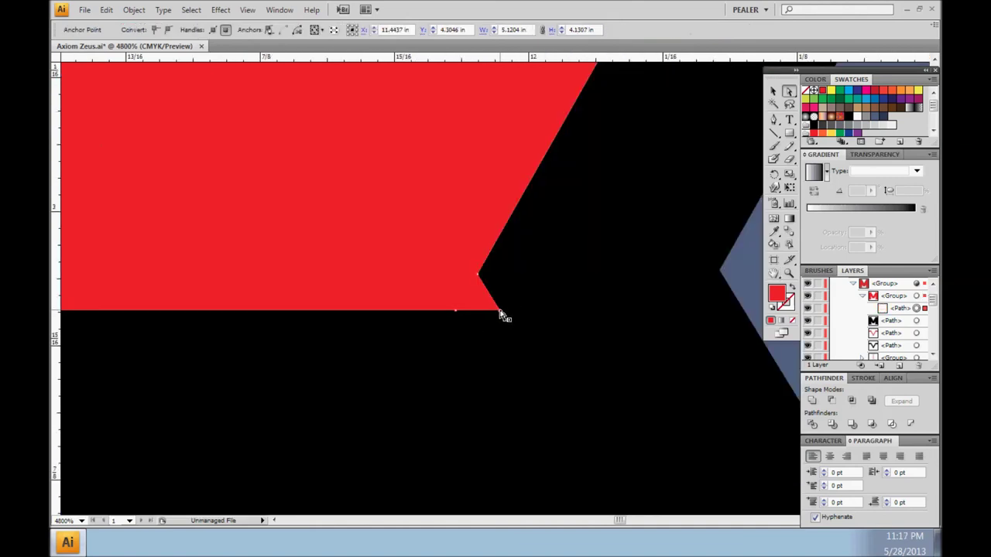
pyautogui.press('Delete')
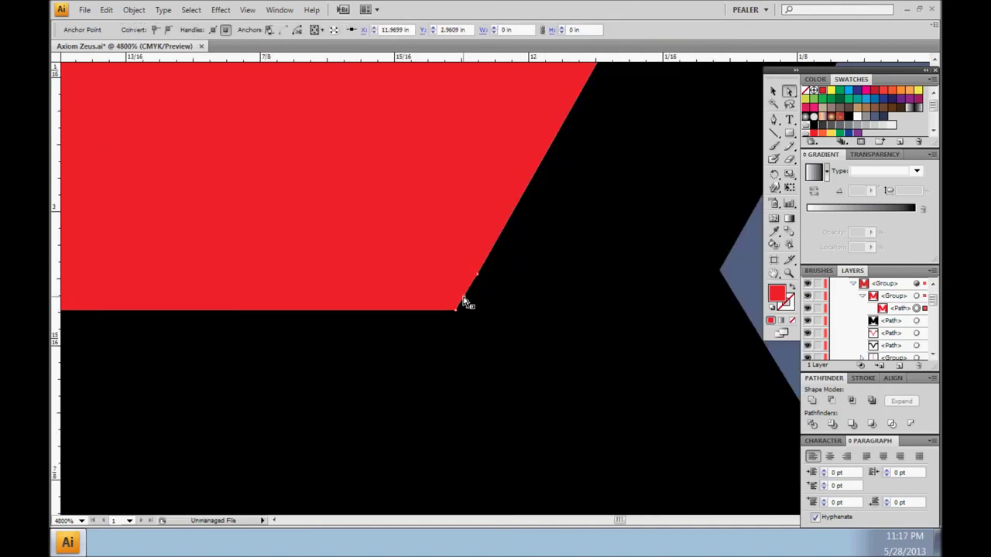
pyautogui.click(465, 302)
pyautogui.hscroll(-10, 160, 343)
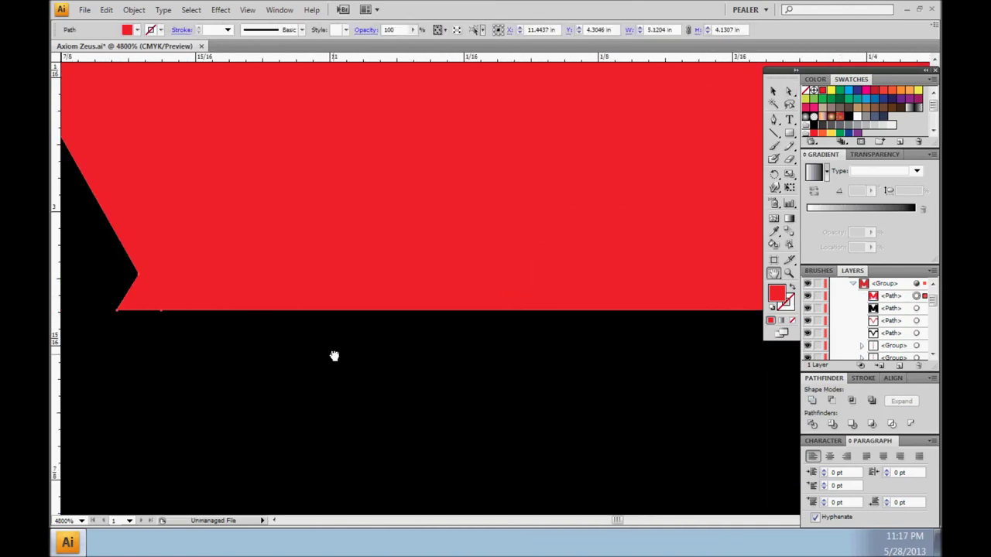
pyautogui.click(257, 330)
pyautogui.press('Delete')
# - Drag the black outline's notch anchor right to flatten the bottom edge
pyautogui.hotkey('ctrl', '-')
pyautogui.hotkey('ctrl', '-')
pyautogui.hotkey('ctrl', '-')
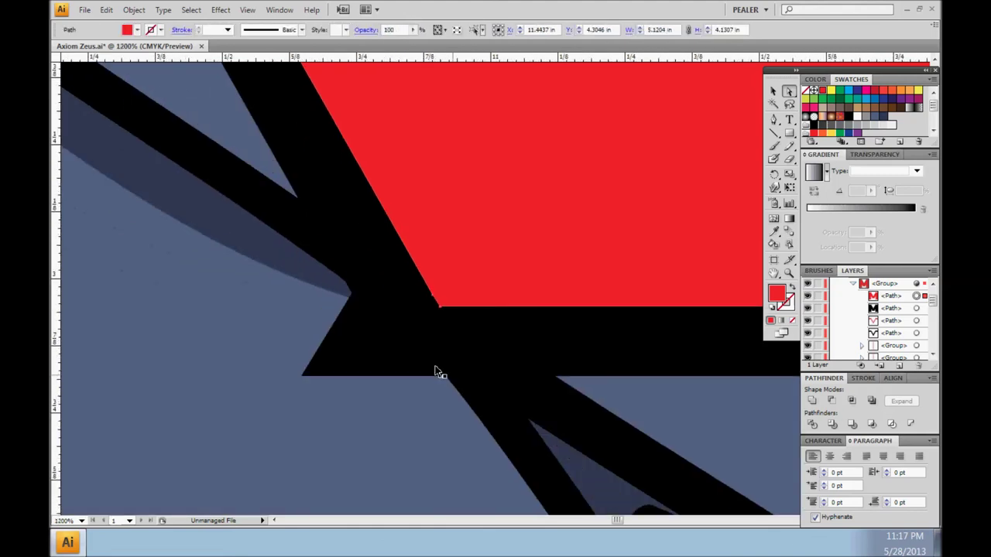
pyautogui.click(347, 359)
pyautogui.moveTo(347, 356); pyautogui.dragTo(407, 358)
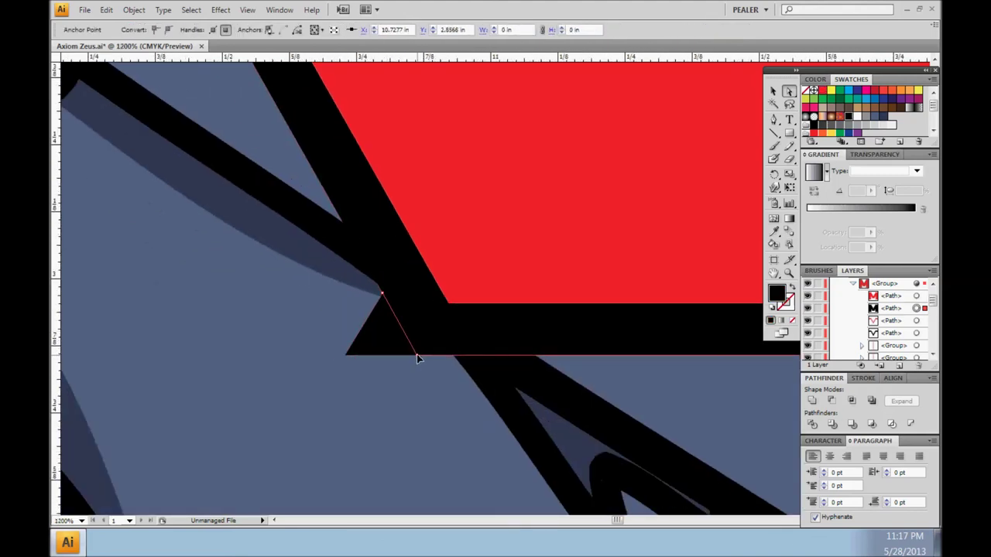
pyautogui.hotkey('ctrl', '-')
pyautogui.moveTo(670, 348)
pyautogui.mouseDown()
pyautogui.moveTo(442, 336)
pyautogui.moveTo(505, 394)
pyautogui.moveTo(380, 362)
pyautogui.mouseUp()
# - Check the outline's bottom corner anchor, deselect, and fit the whole artwork
pyautogui.hotkey('ctrl', '+')
pyautogui.hotkey('ctrl', '+')
pyautogui.hotkey('ctrl', '+')
pyautogui.click(303, 202)
pyautogui.click(529, 363)
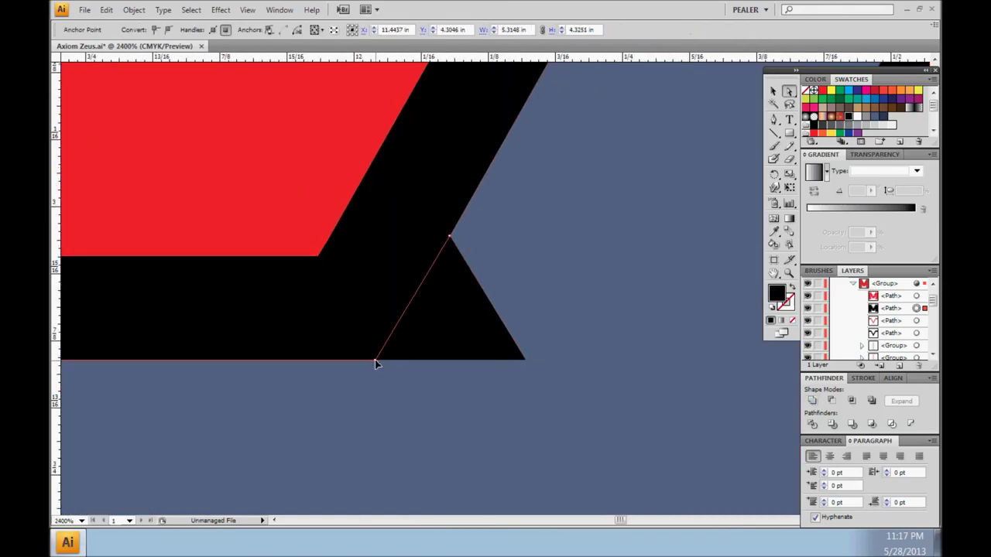
pyautogui.click(449, 394)
pyautogui.hotkey('ctrl', '0')
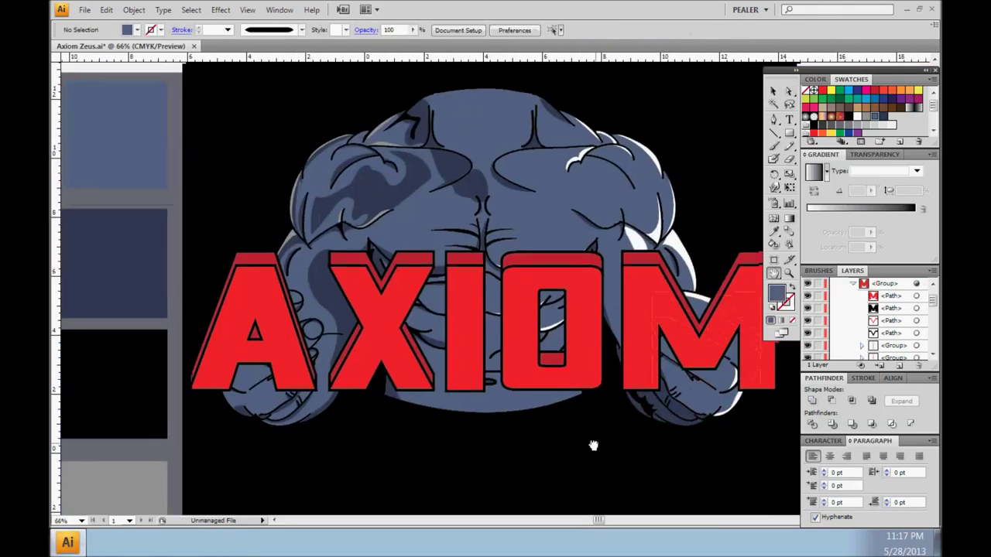